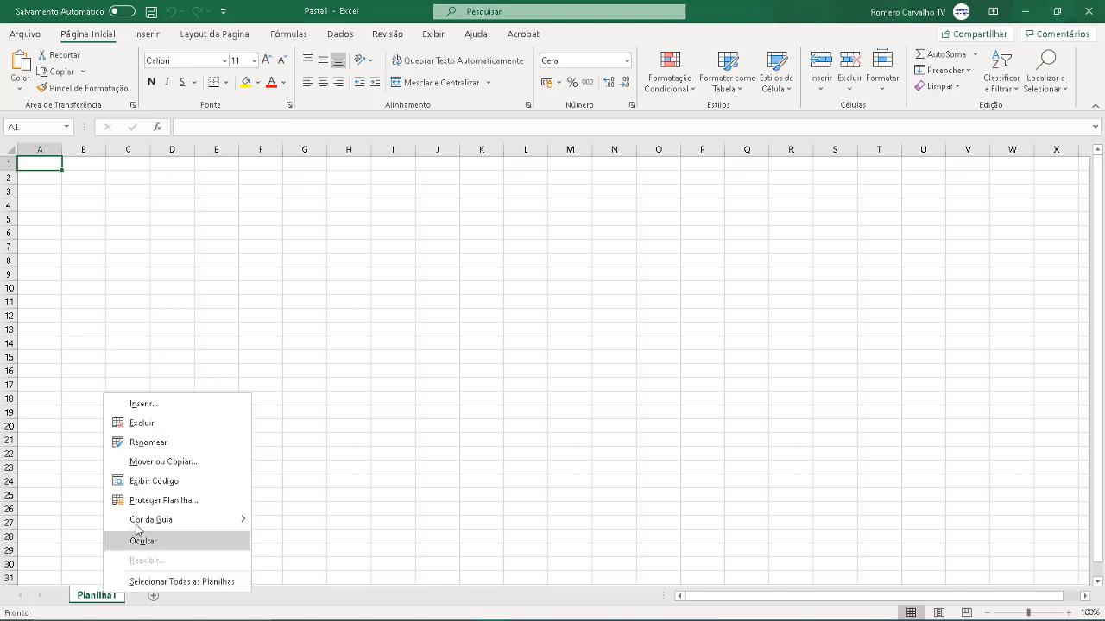
# Step: Preview the annual, daily and monthly management templates and insert a sheet based on Gerenciamento Anual.xlsx
pyautogui.click(175, 406)
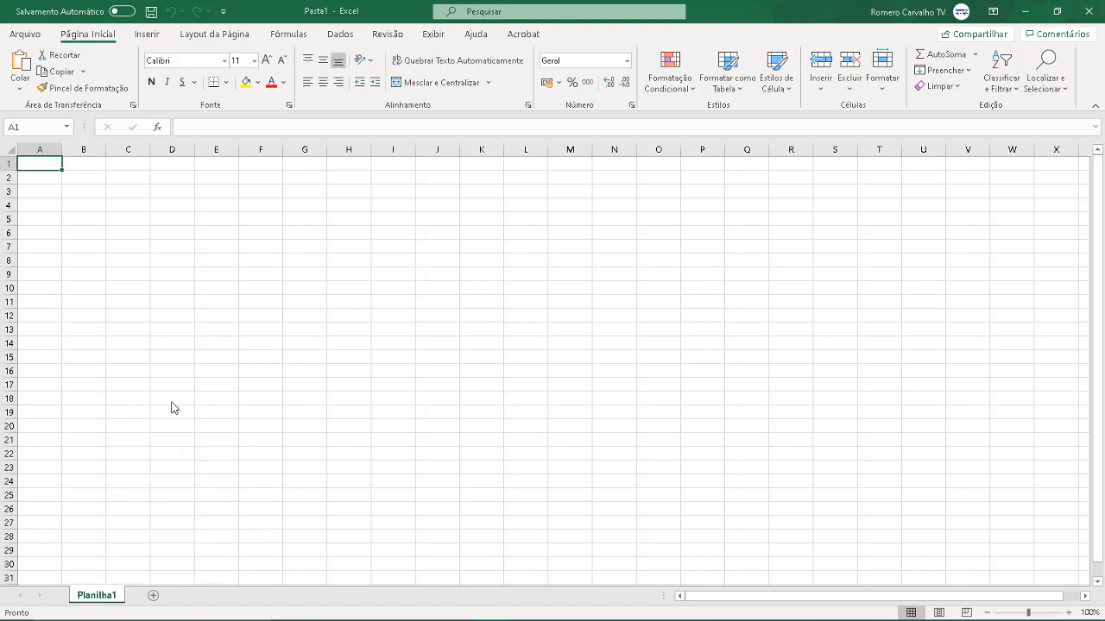
pyautogui.click(102, 399)
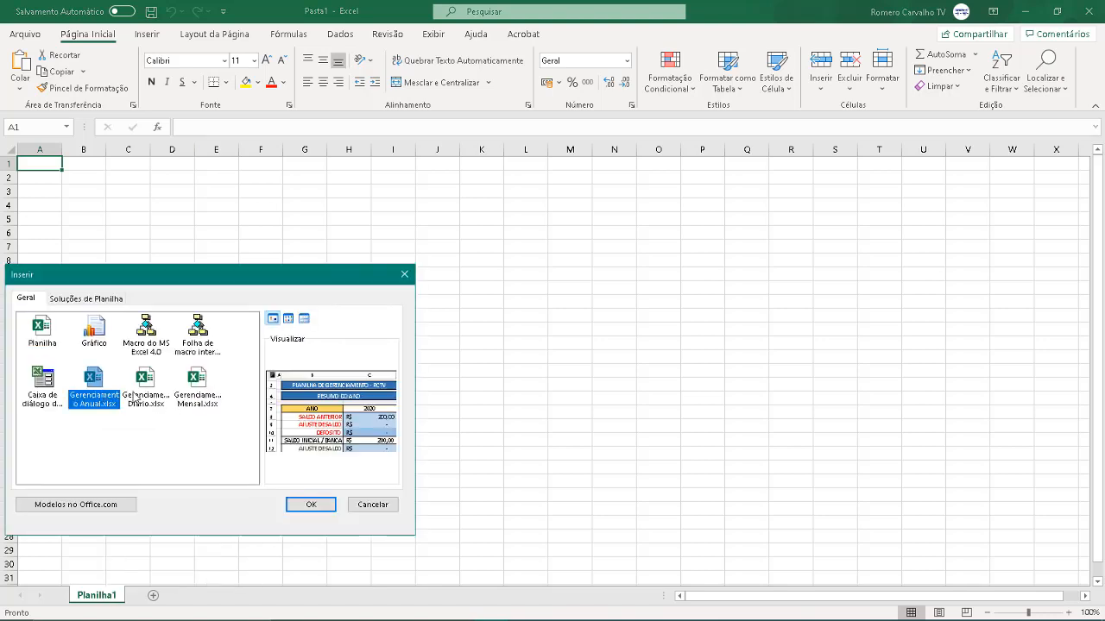
pyautogui.click(140, 399)
pyautogui.click(195, 399)
pyautogui.click(139, 401)
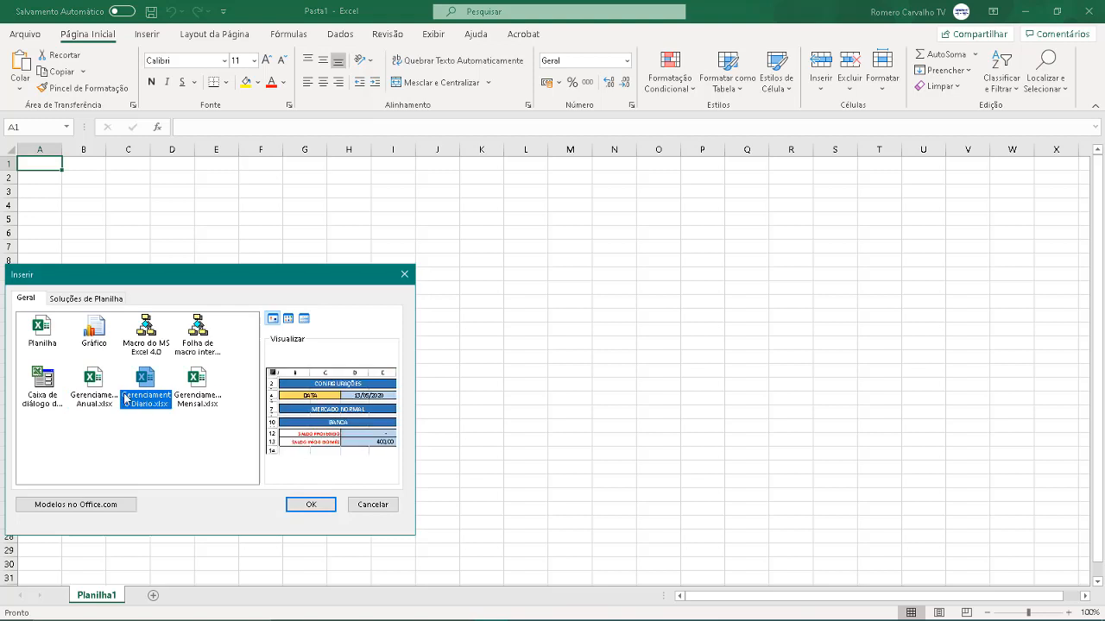
pyautogui.click(105, 399)
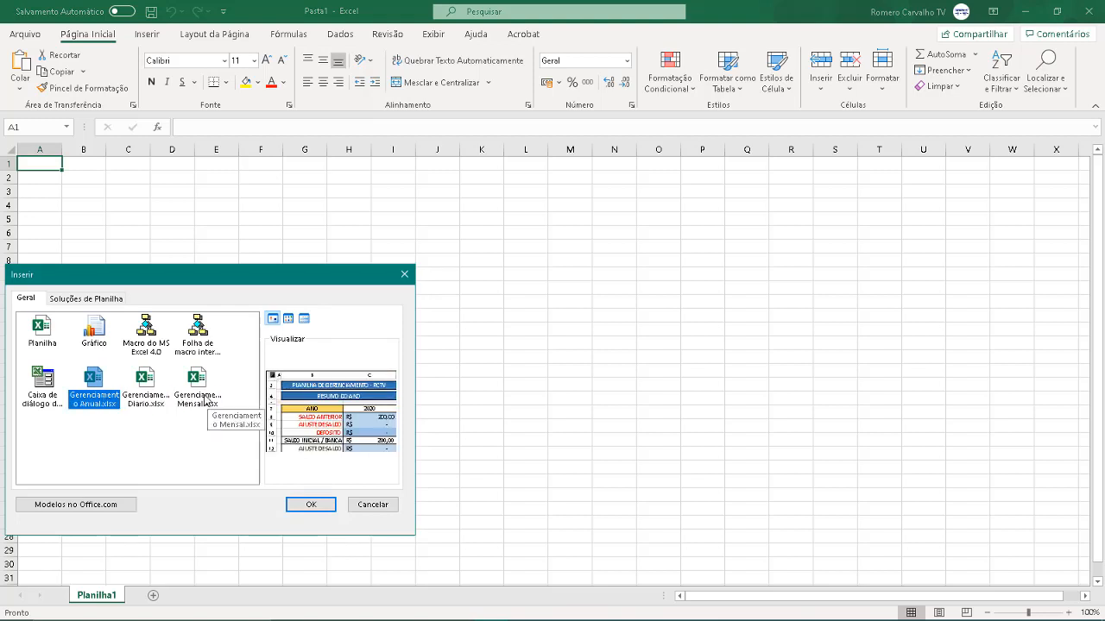
pyautogui.click(209, 400)
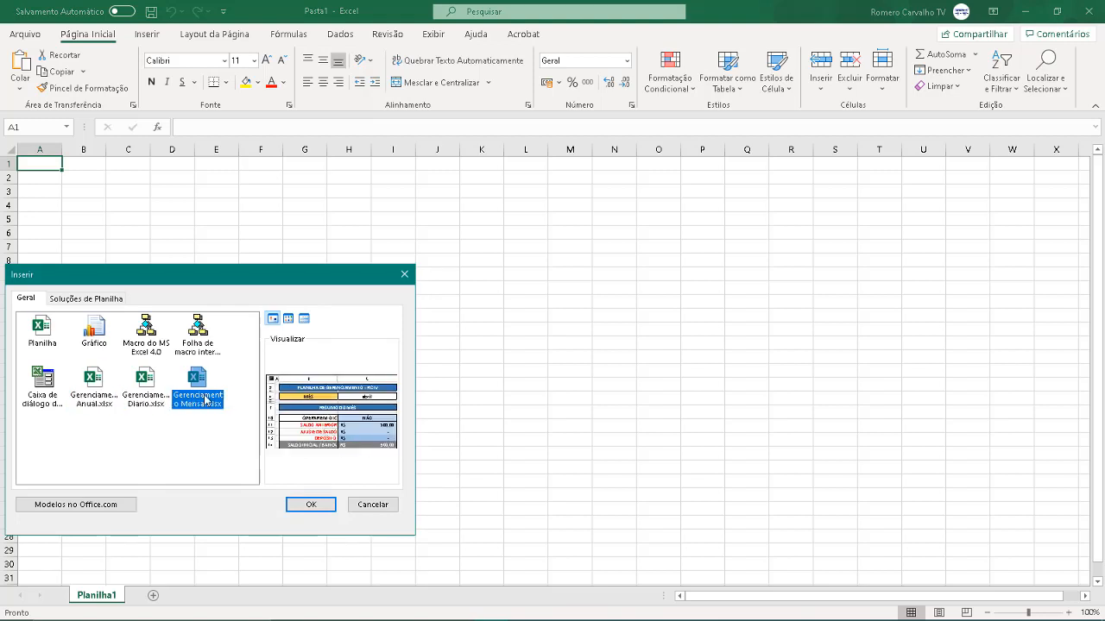
pyautogui.click(135, 399)
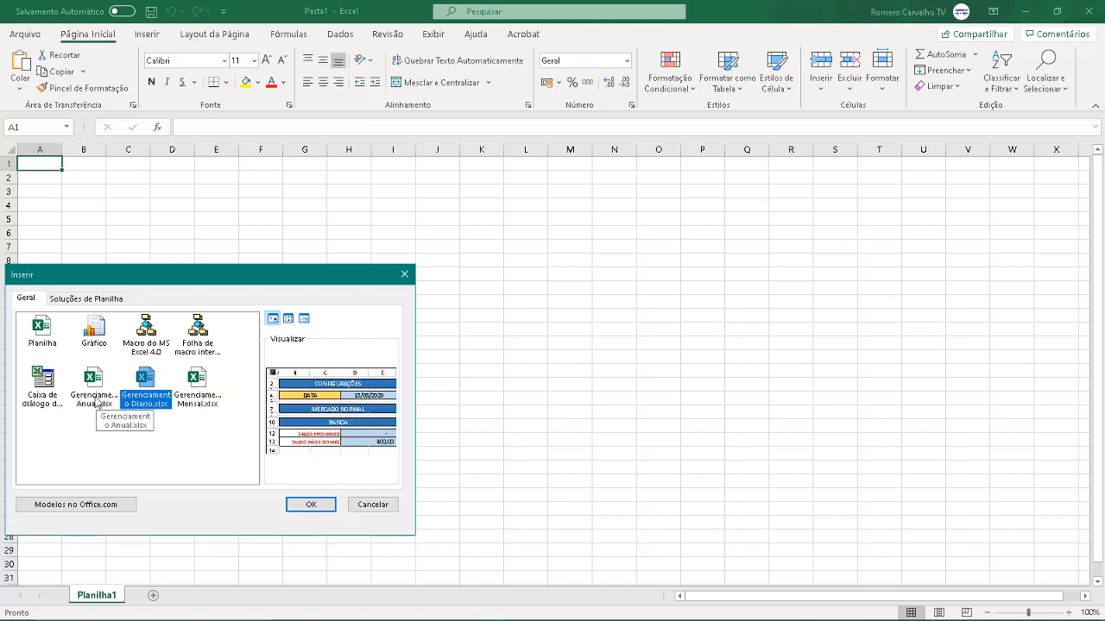
pyautogui.click(99, 402)
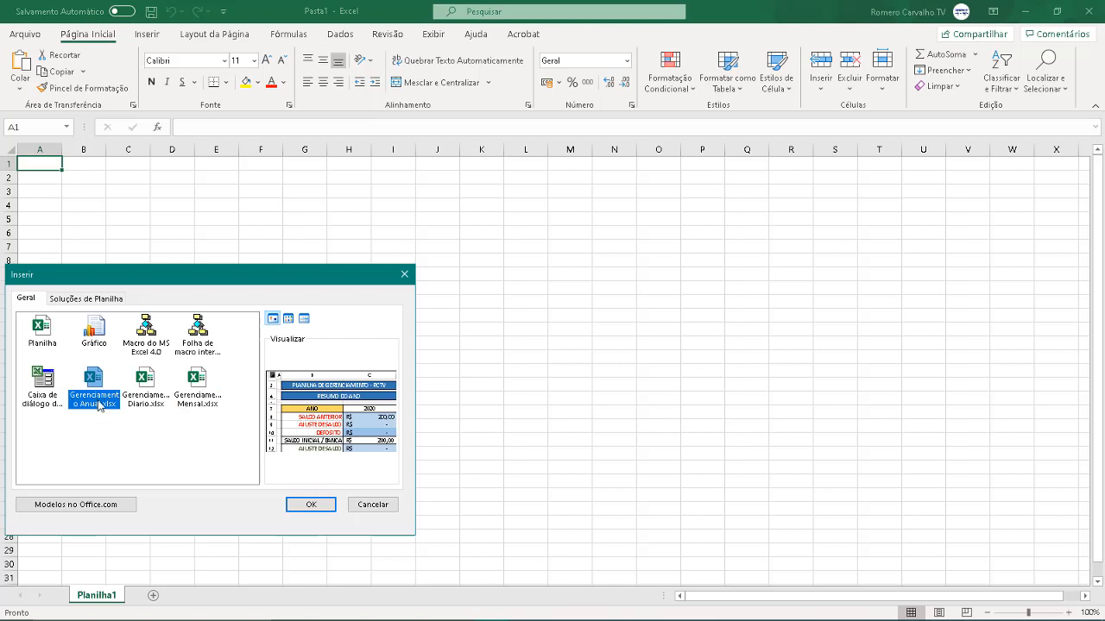
pyautogui.doubleClick(96, 403)
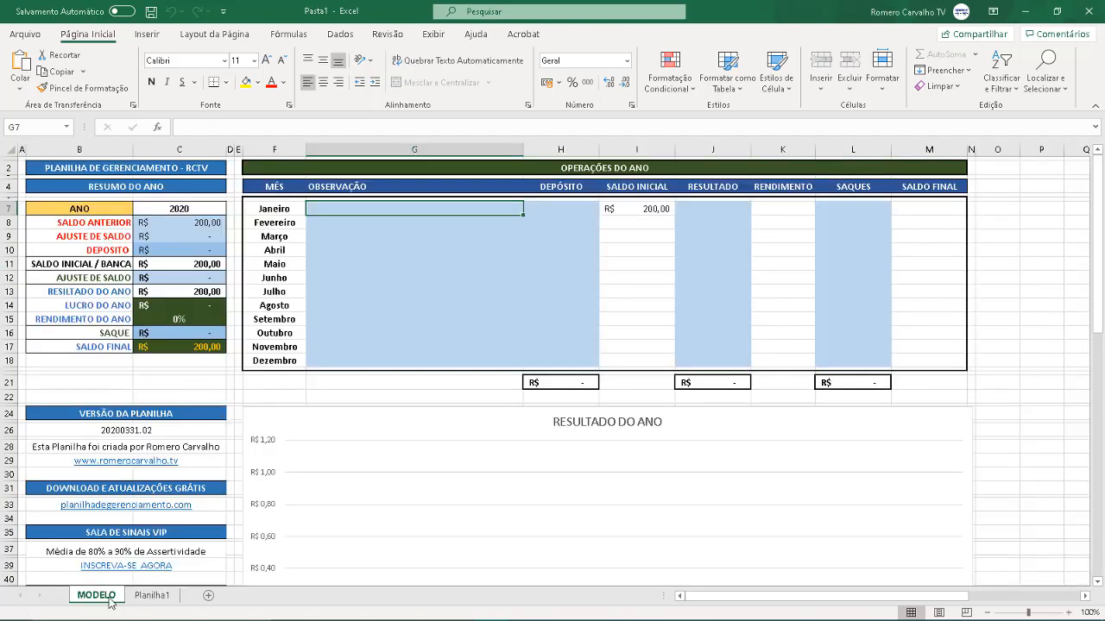
# Step: Rename the MODELO sheet as 2020 and delete the blank Planilha sheet
pyautogui.keyDown('ctrl'); pyautogui.click(154, 595); pyautogui.keyUp('ctrl')
pyautogui.write('2')
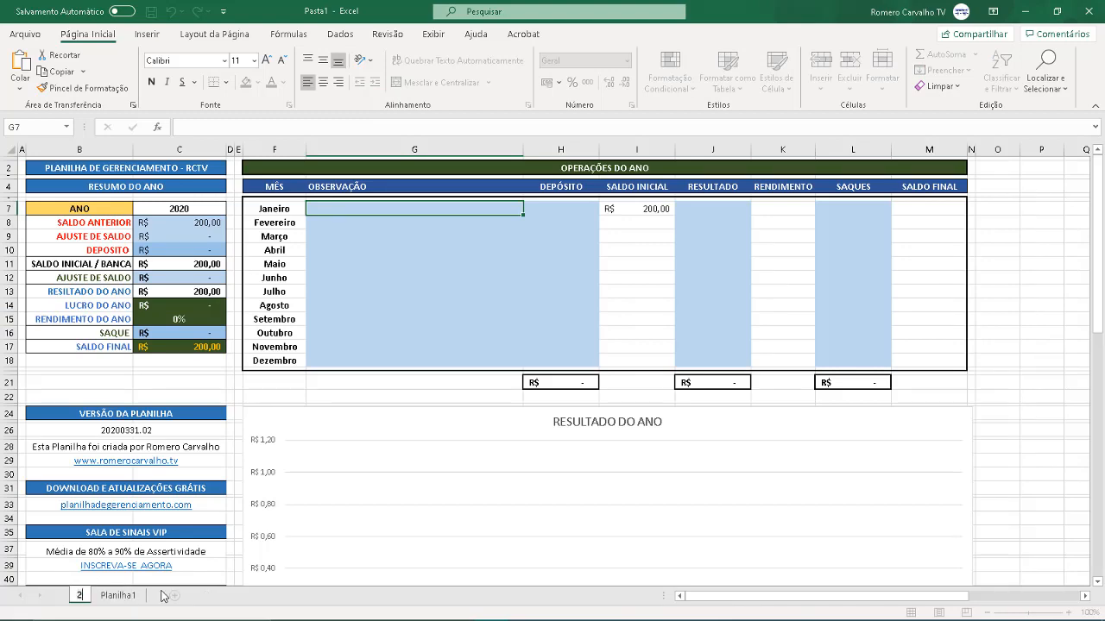
pyautogui.write('020')
pyautogui.press('Return')
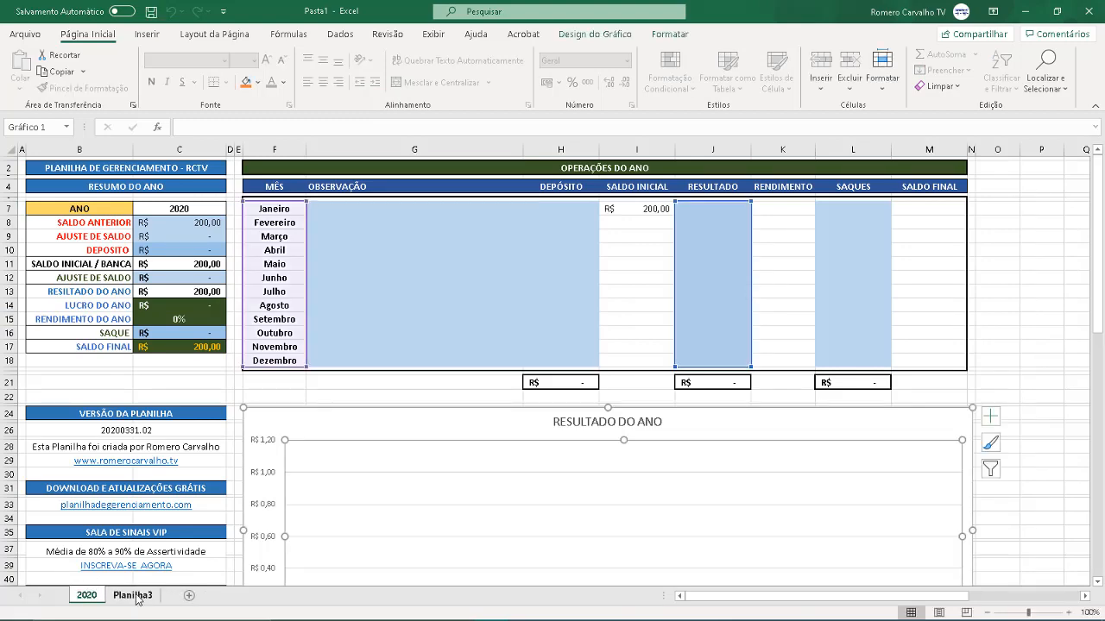
pyautogui.rightClick(137, 596)
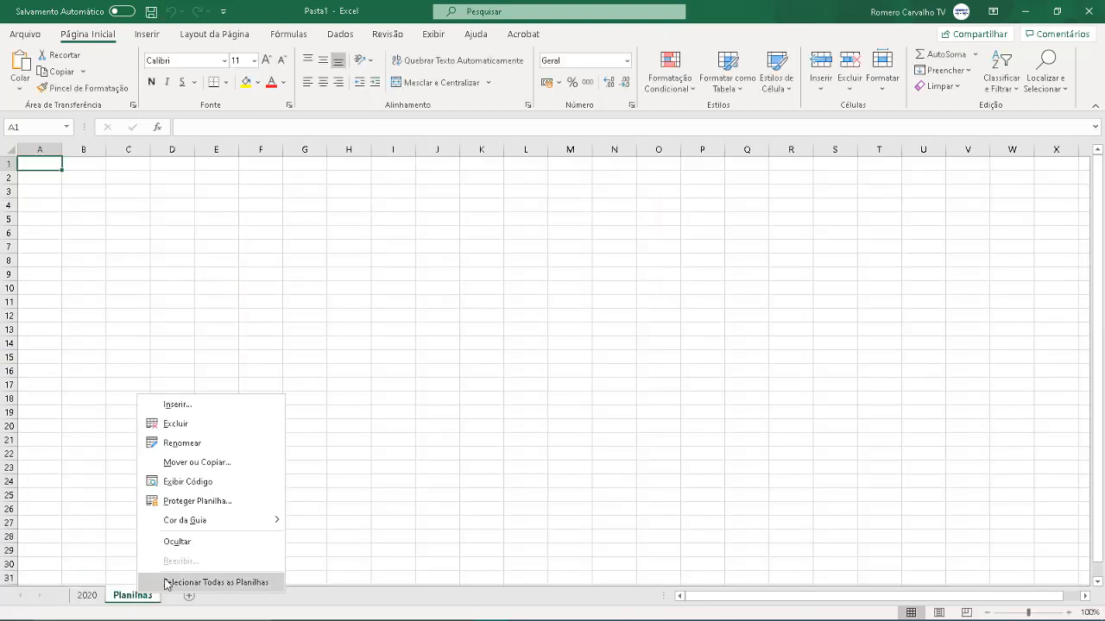
pyautogui.click(190, 429)
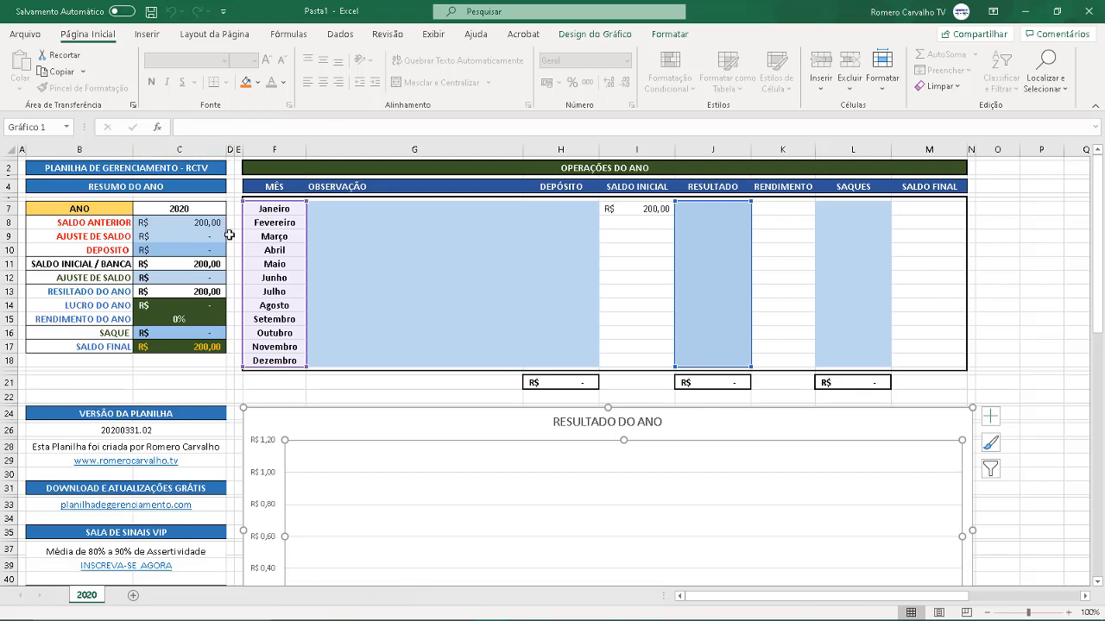
# Step: Examine the sheet name and the RESUMO DO ANO cells for year, previous balance, balance adjustments, deposit and initial balance
pyautogui.doubleClick(89, 595)
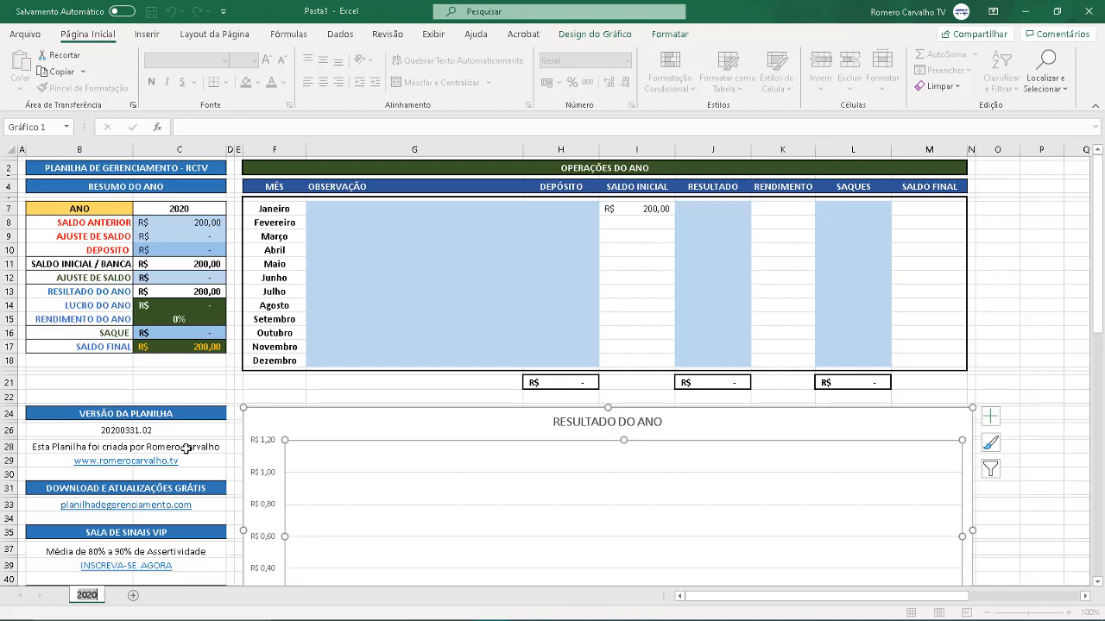
pyautogui.click(182, 209)
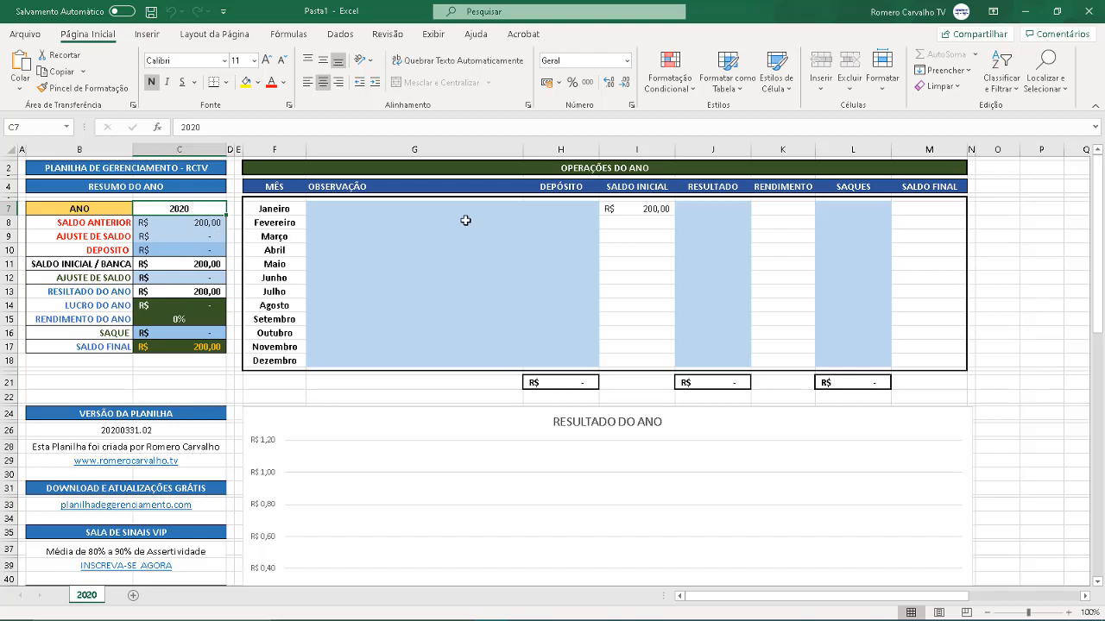
pyautogui.click(210, 222)
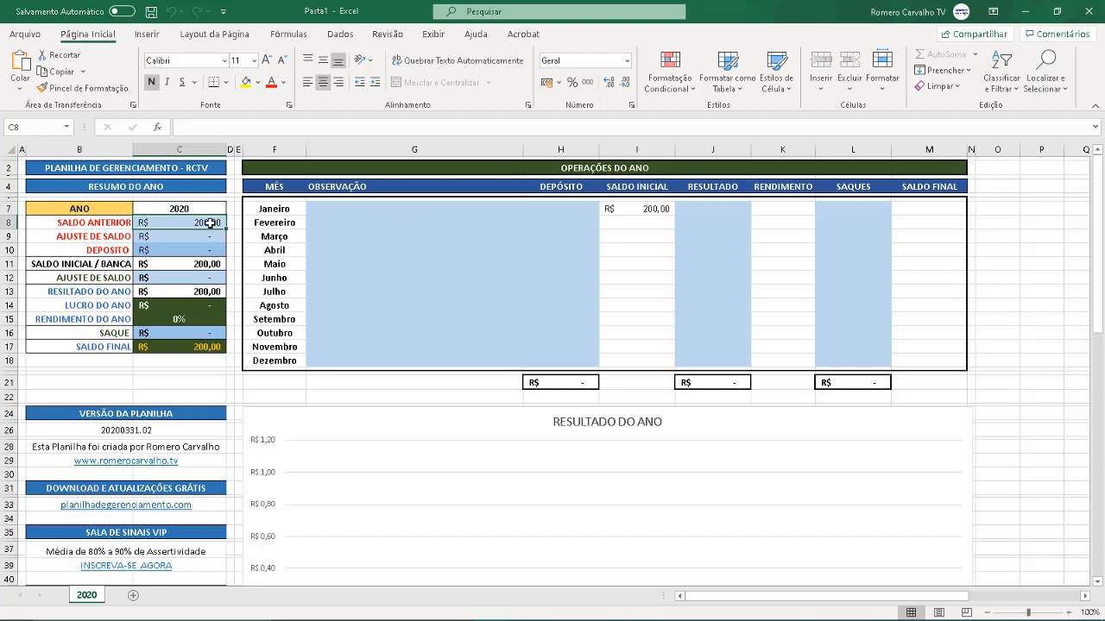
pyautogui.click(208, 251)
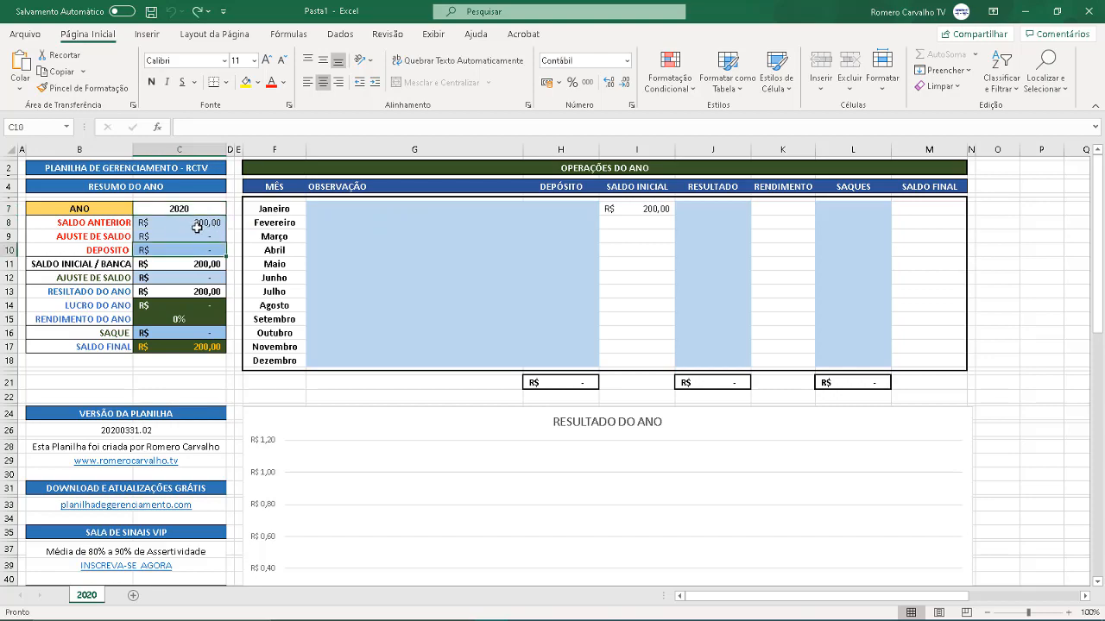
pyautogui.click(186, 223)
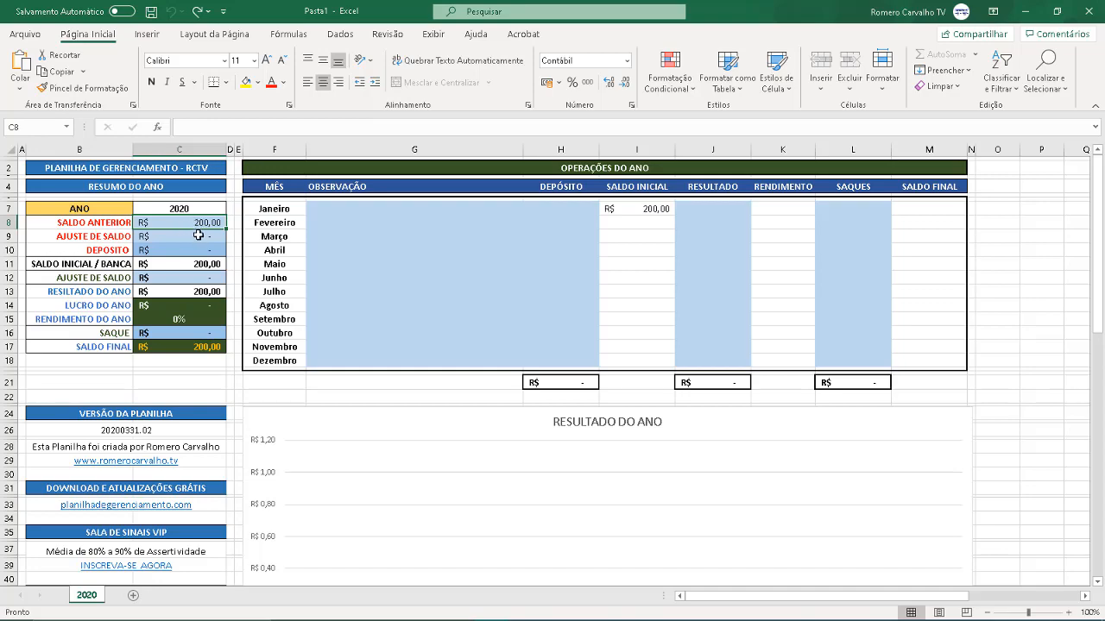
pyautogui.click(199, 235)
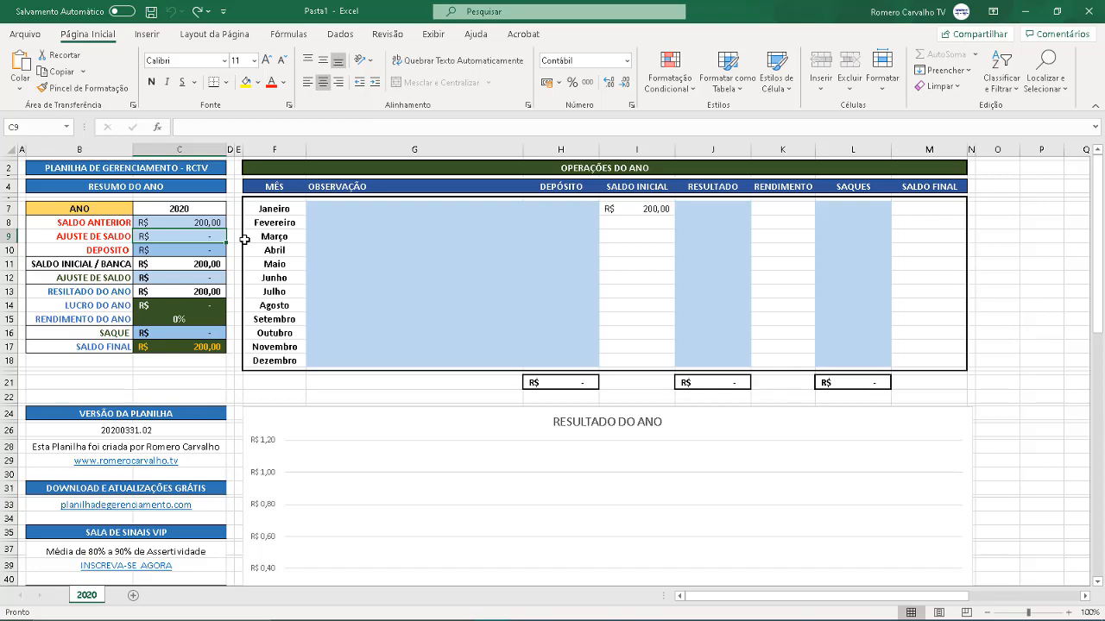
pyautogui.press('Down')
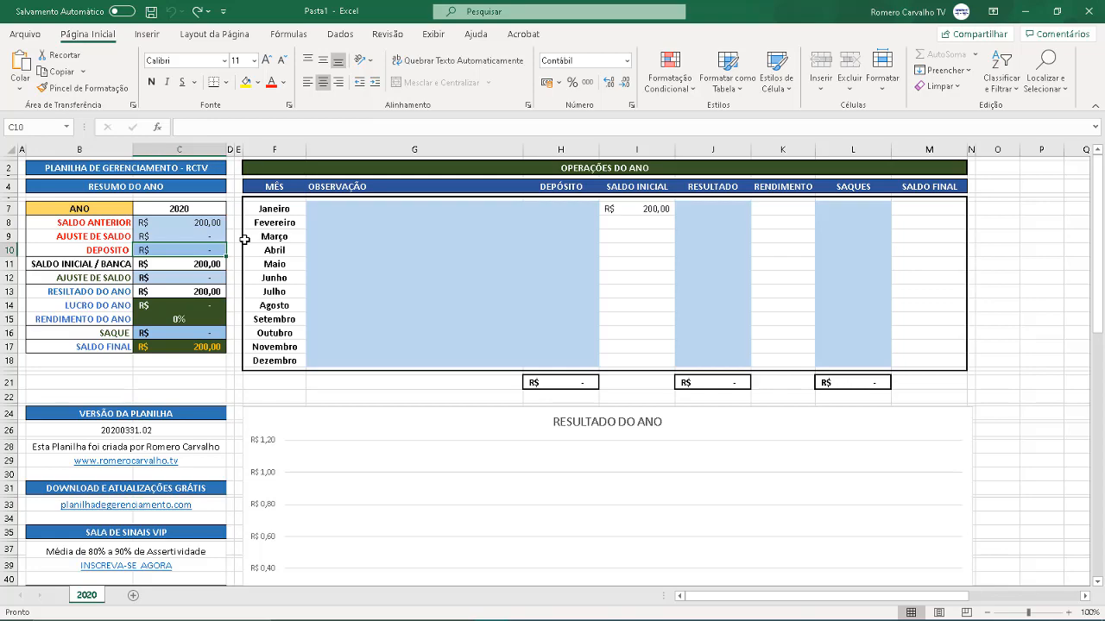
pyautogui.click(220, 227)
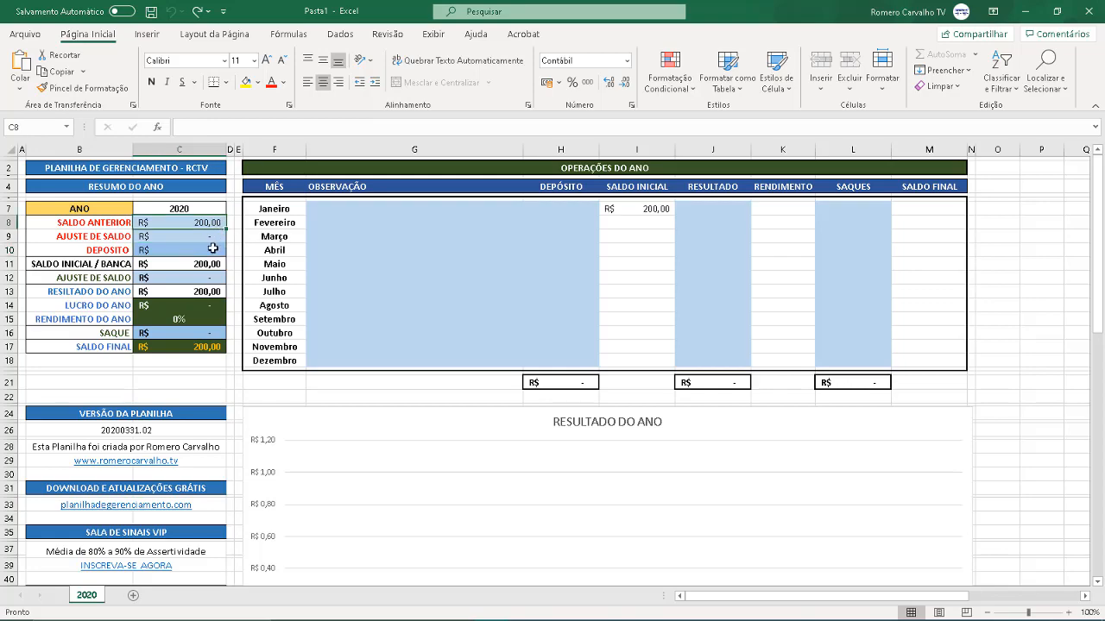
pyautogui.click(211, 248)
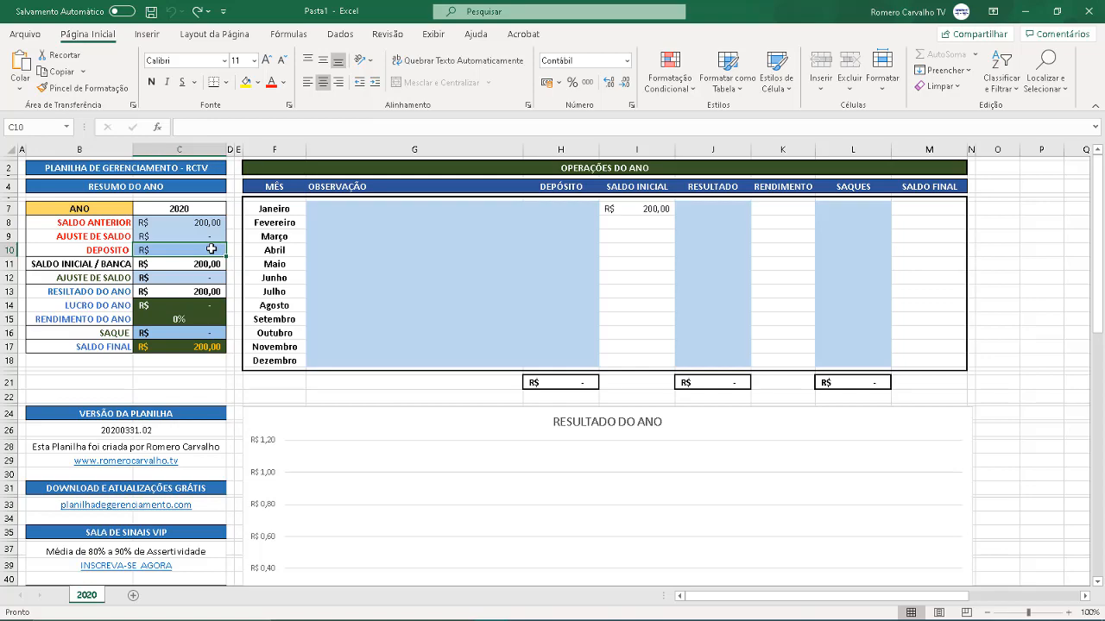
pyautogui.click(226, 263)
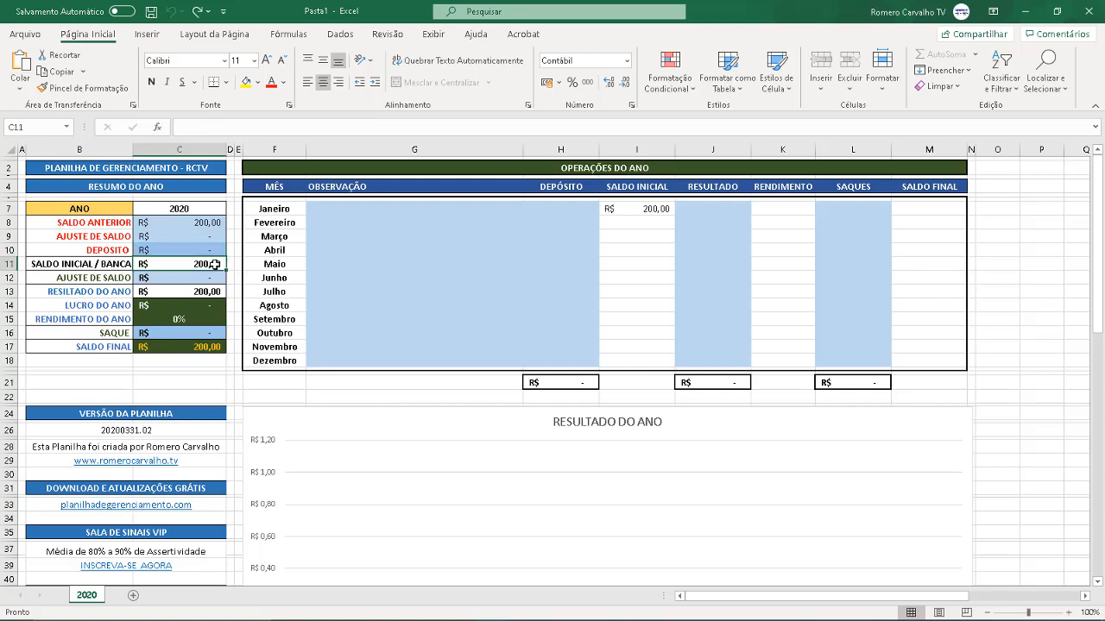
pyautogui.moveTo(207, 223); pyautogui.dragTo(207, 250)
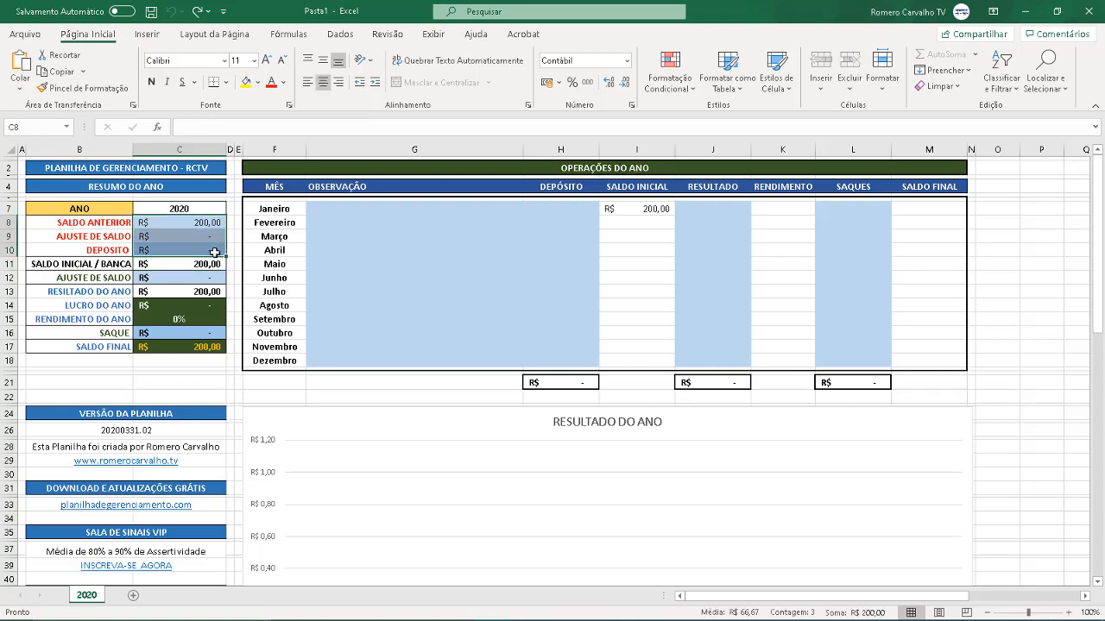
pyautogui.click(210, 265)
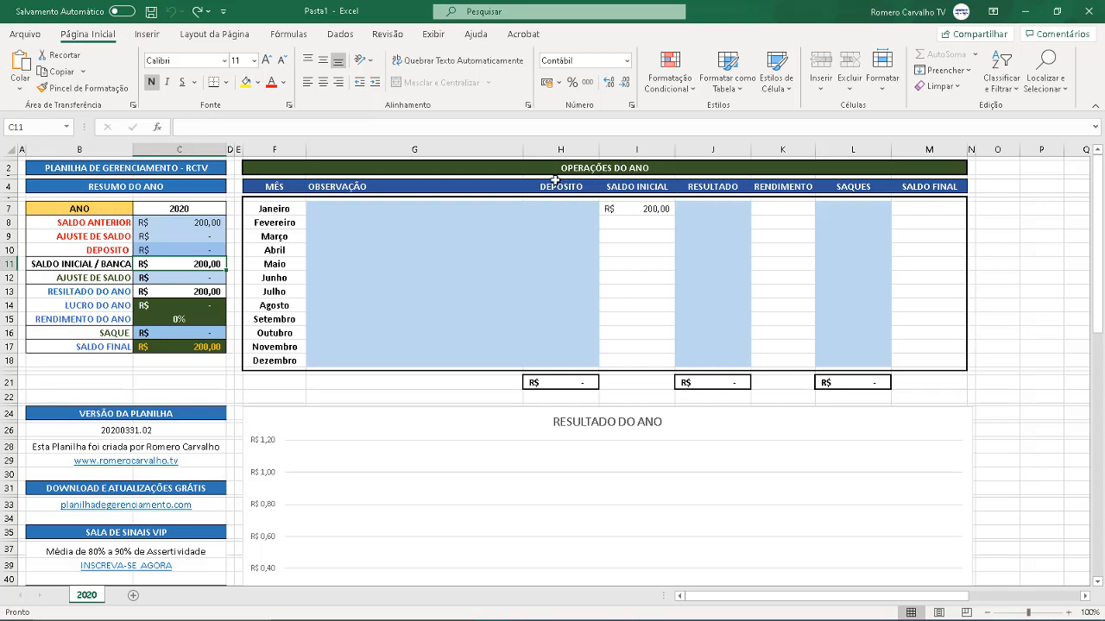
pyautogui.moveTo(168, 224); pyautogui.dragTo(204, 265)
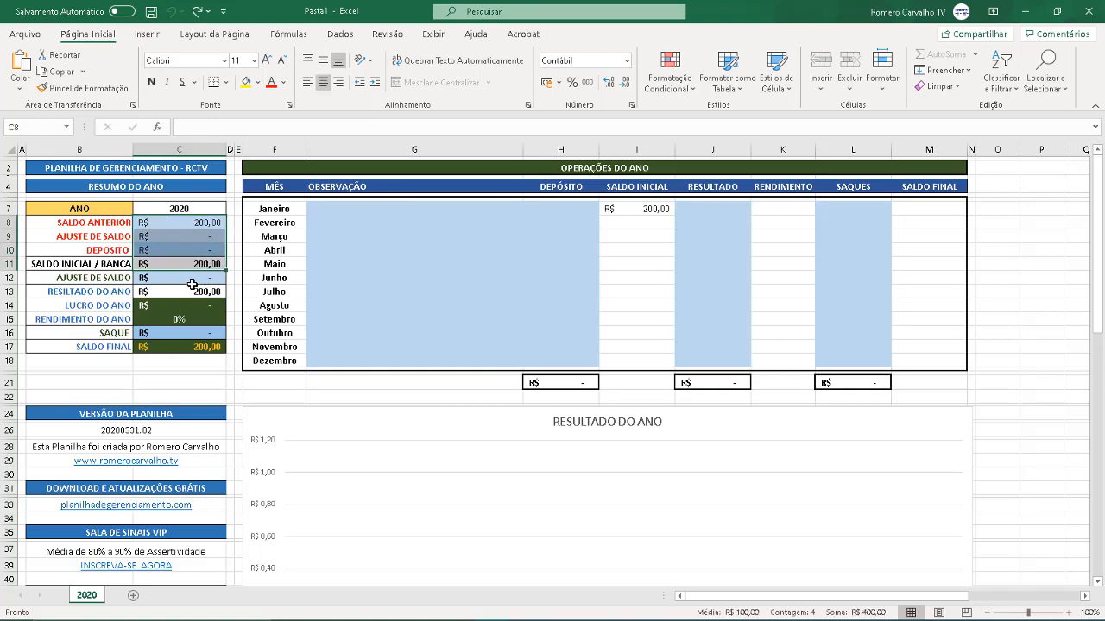
pyautogui.click(186, 277)
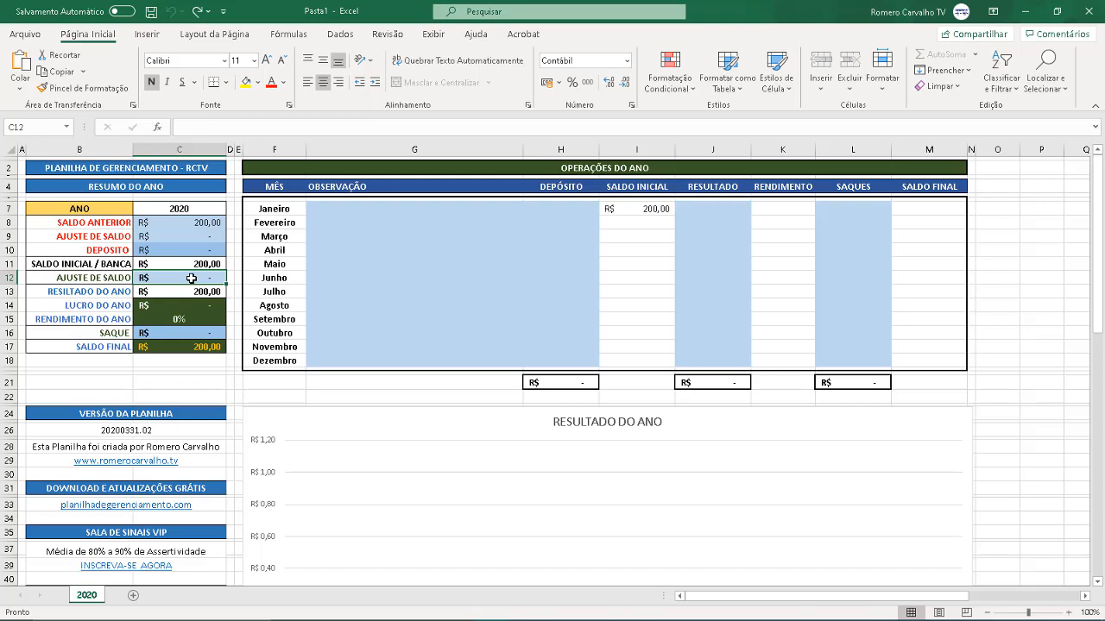
pyautogui.click(202, 235)
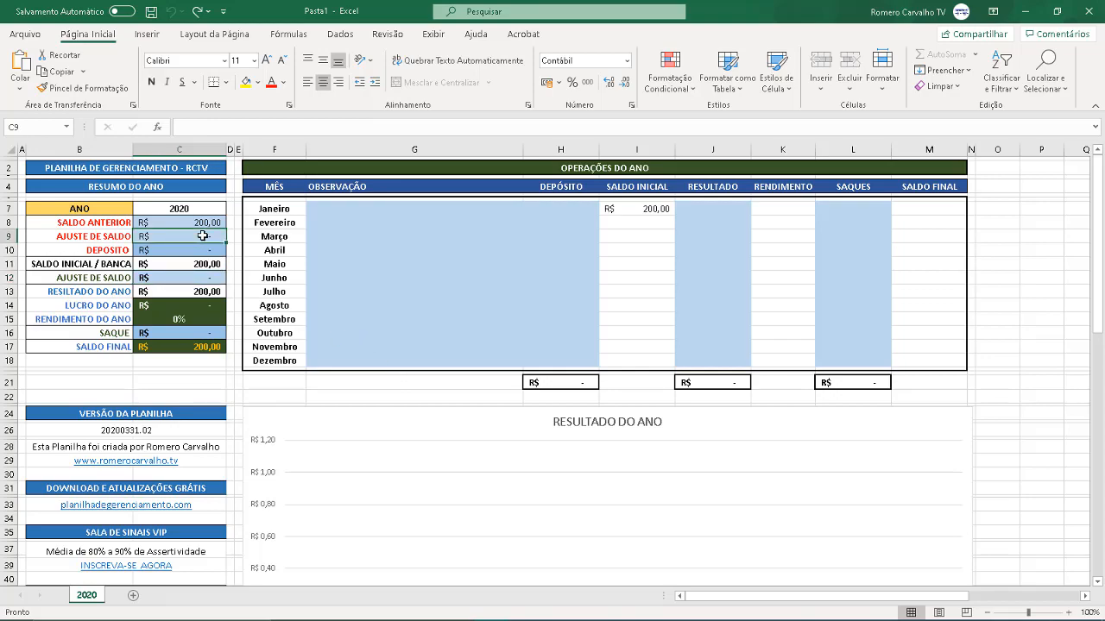
# Step: Try a balance adjustment of 4 in cell C12 of the year summary, and reset the cell to 0
pyautogui.click(204, 278)
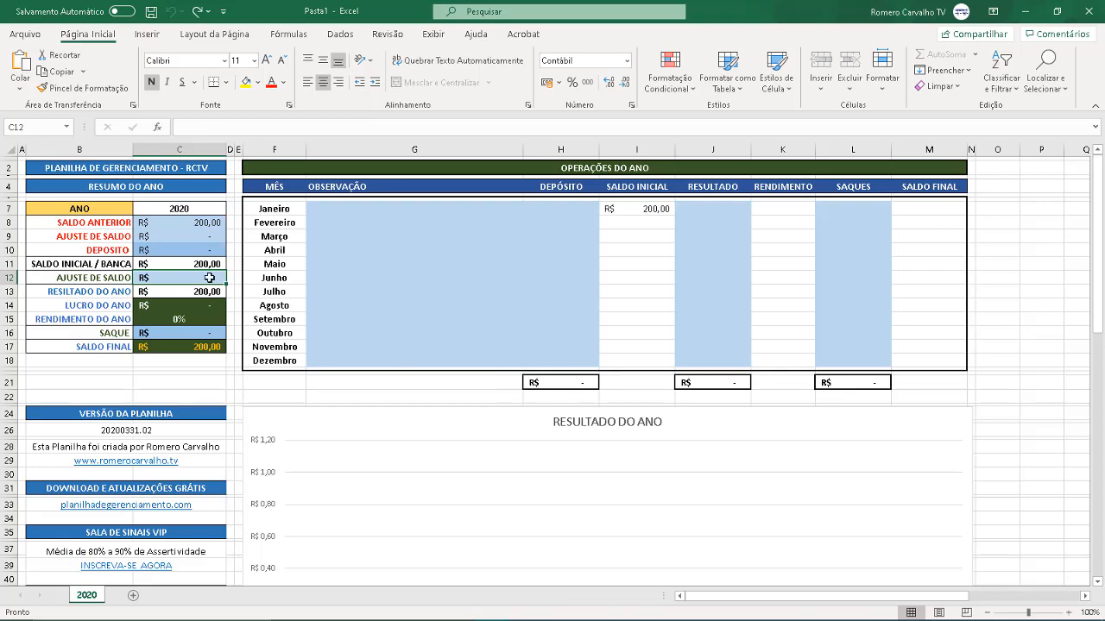
pyautogui.write('4')
pyautogui.press('Return')
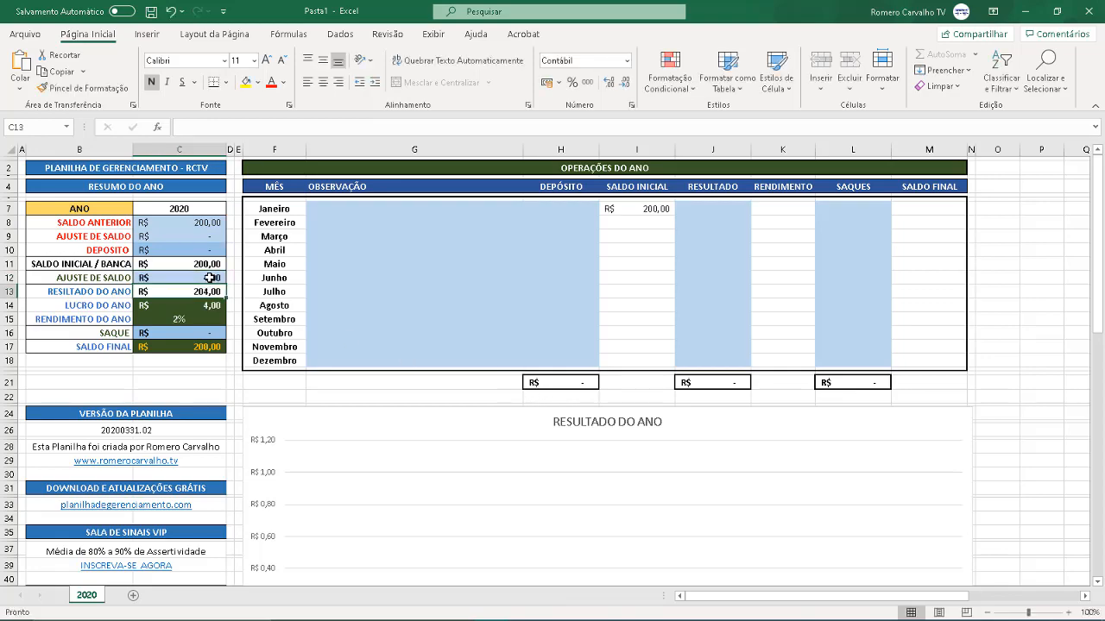
pyautogui.click(206, 277)
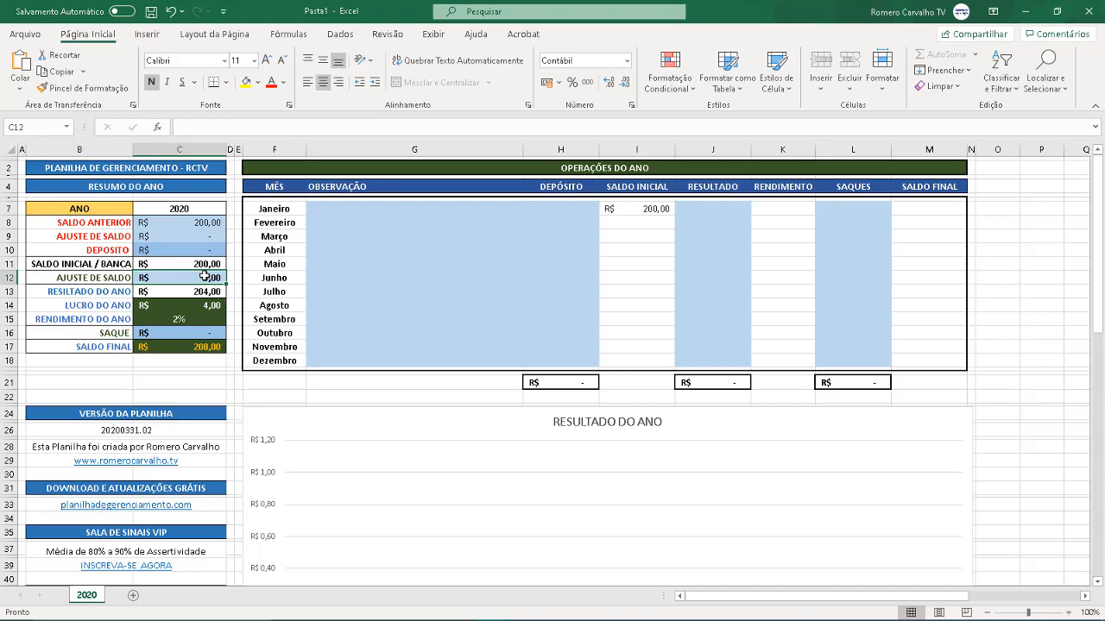
pyautogui.write('0')
pyautogui.press('Return')
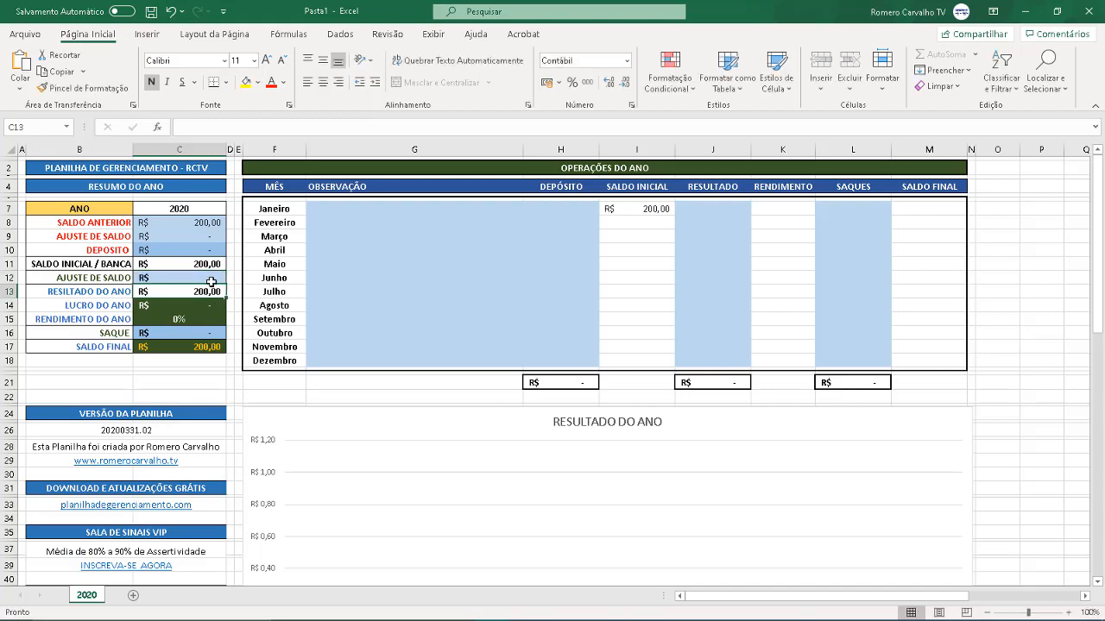
# Step: Review the SAQUE and SALDO FINAL cells of the year summary and the January observation, deposit and result cells
pyautogui.click(204, 332)
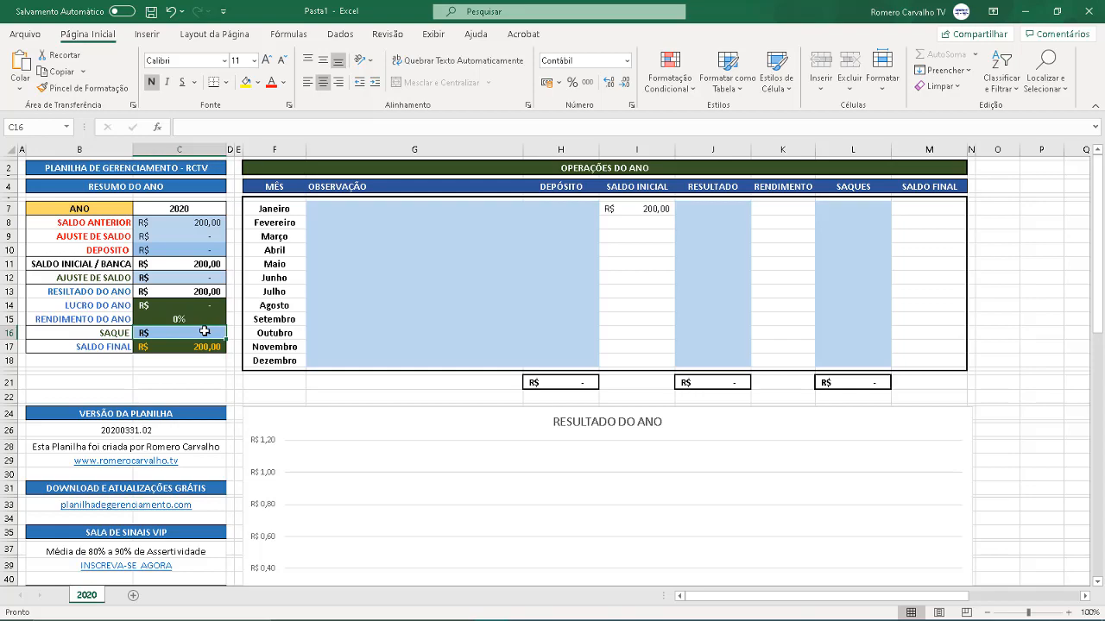
pyautogui.click(170, 349)
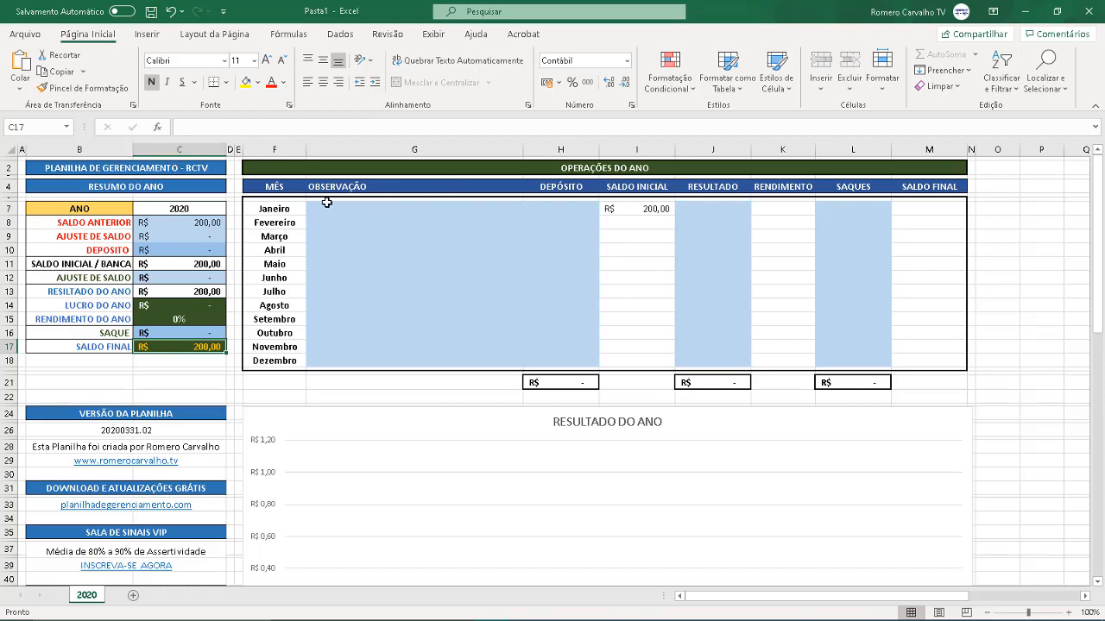
pyautogui.click(428, 205)
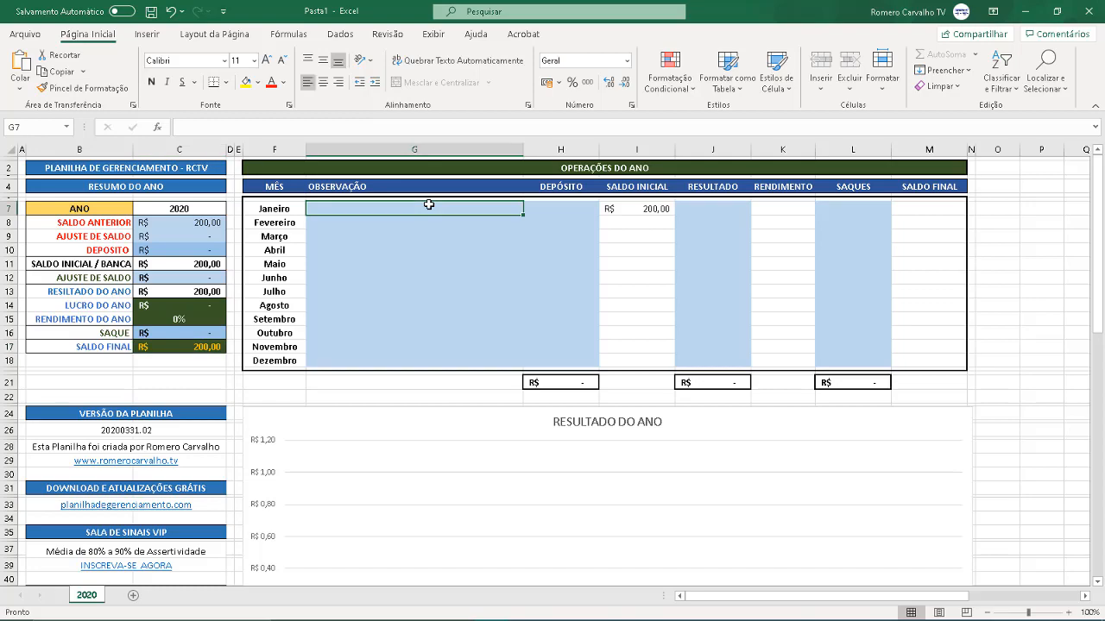
pyautogui.click(572, 210)
pyautogui.click(726, 207)
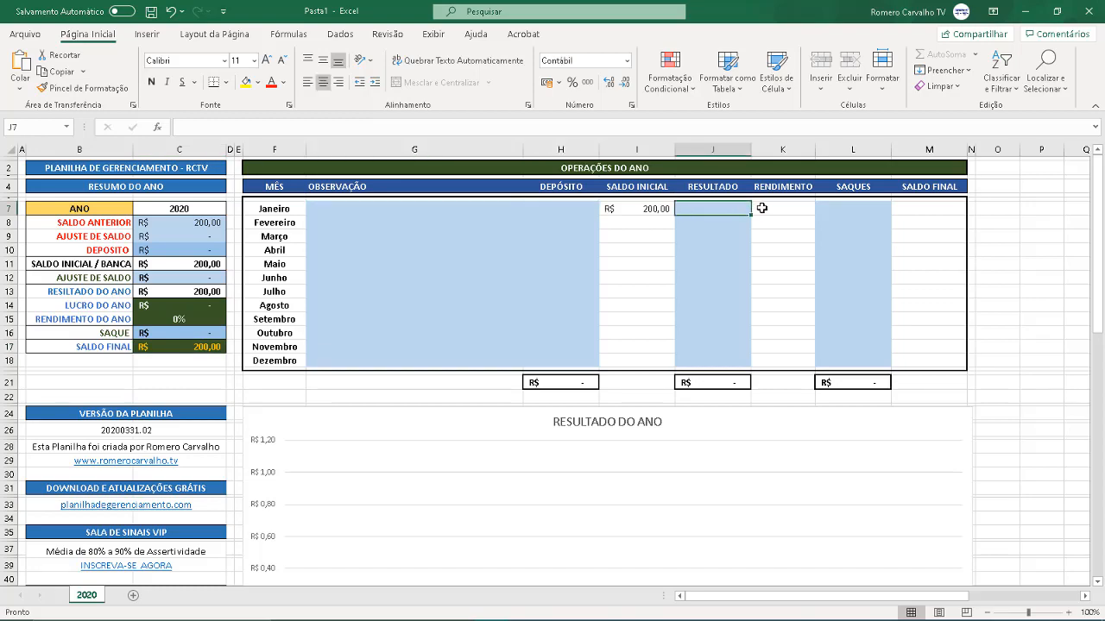
# Step: Enter "Mês Muito - Resultado acima do esperado" as the observation for Maio
pyautogui.click(855, 204)
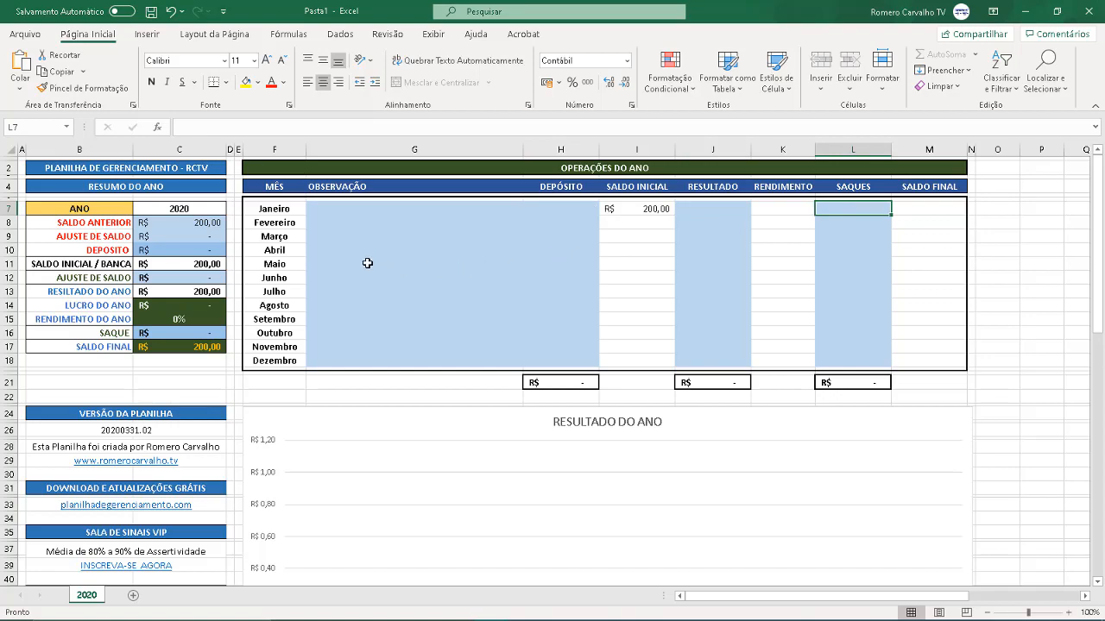
pyautogui.click(367, 263)
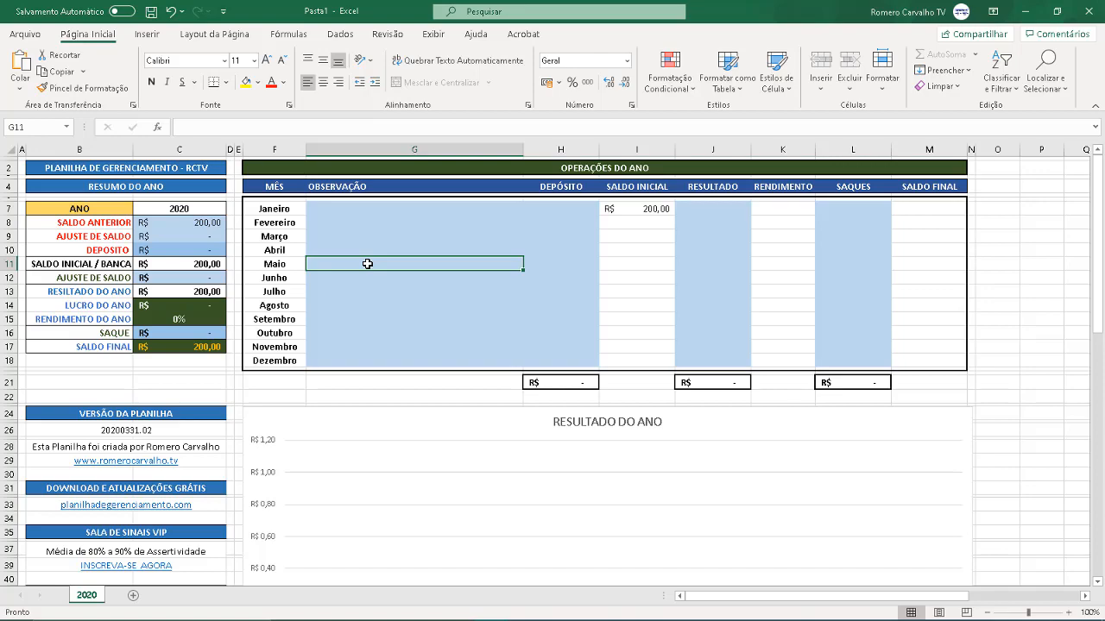
pyautogui.write('M')
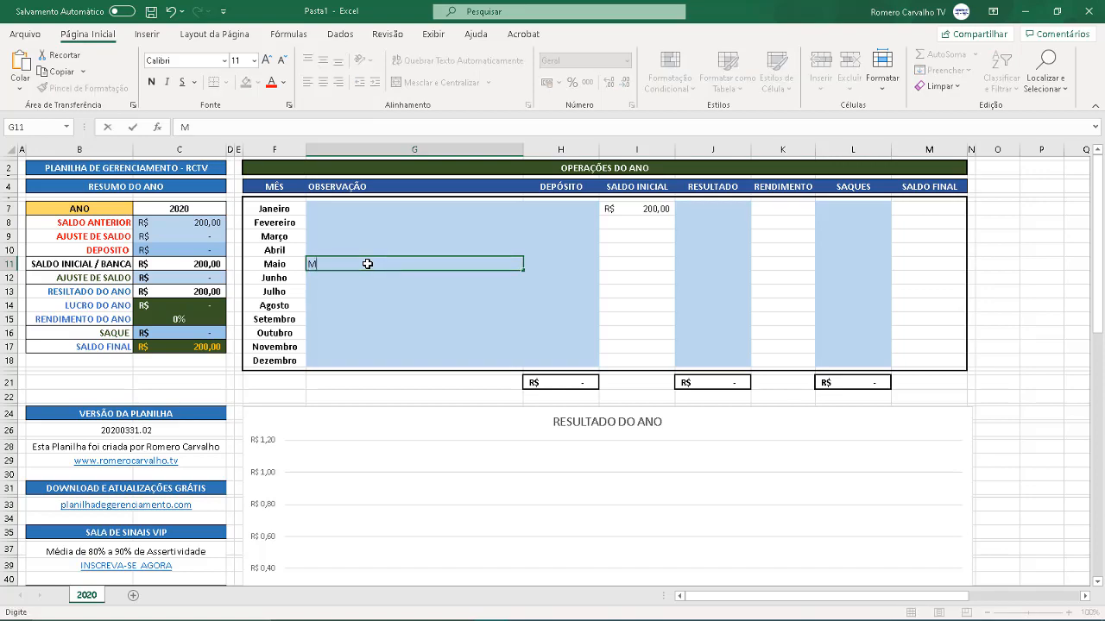
pyautogui.write('ês Muito - Resultad')
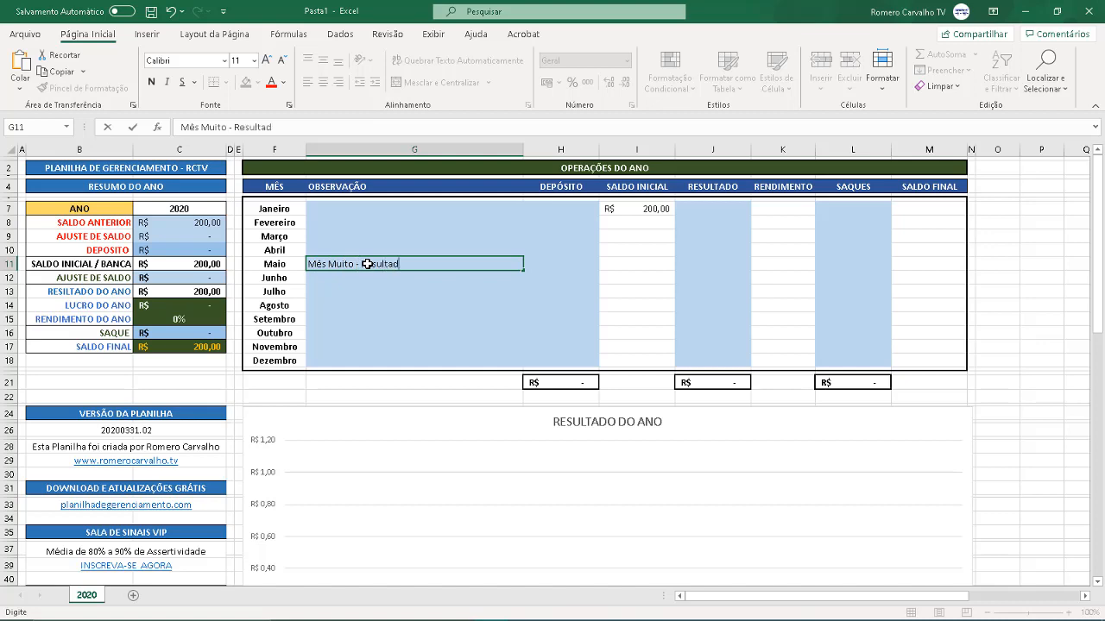
pyautogui.write('o acima do esperado')
pyautogui.press('Return')
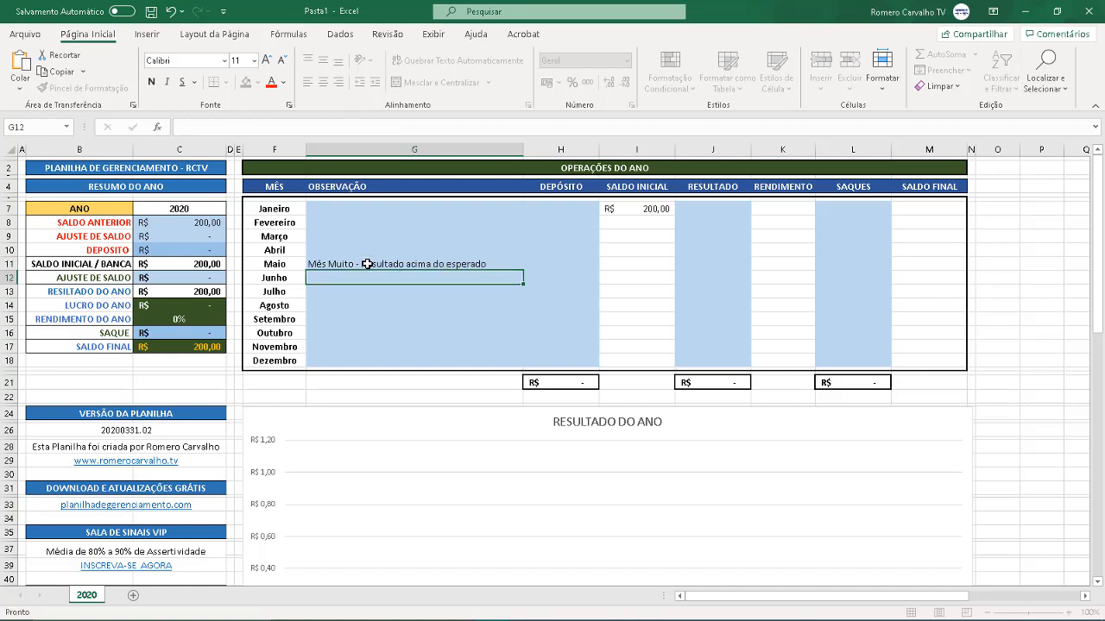
# Step: Enter "Mês com resultado abaixo do esperado" as the observation for Junho
pyautogui.write('M')
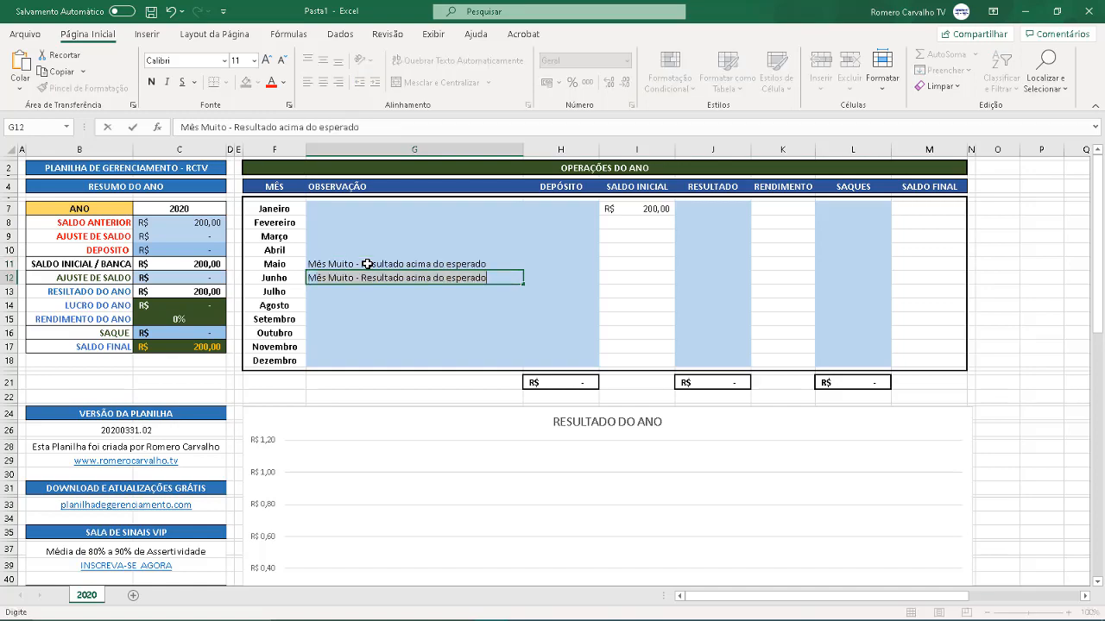
pyautogui.write('6es')
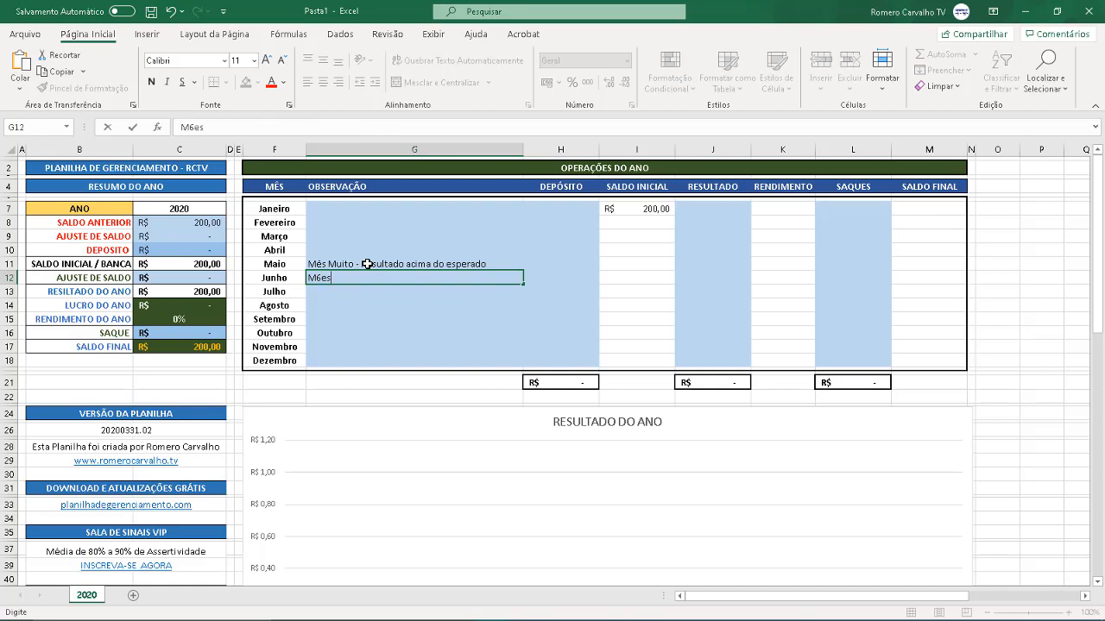
pyautogui.press('BackSpace')
pyautogui.press('BackSpace')
pyautogui.press('BackSpace')
pyautogui.write('ê')
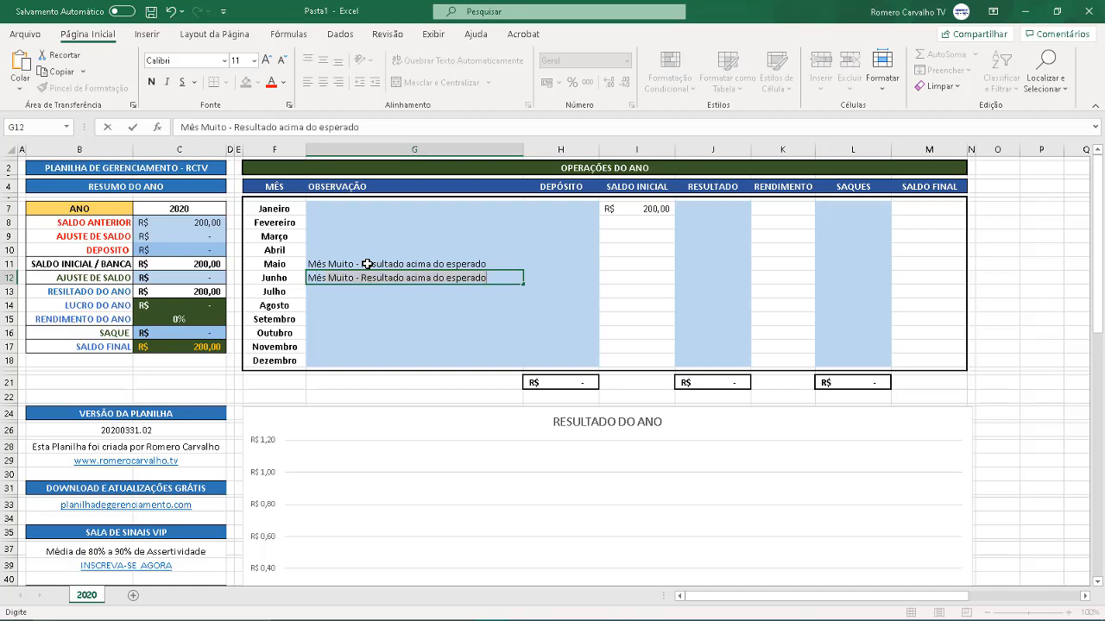
pyautogui.write('s com resul')
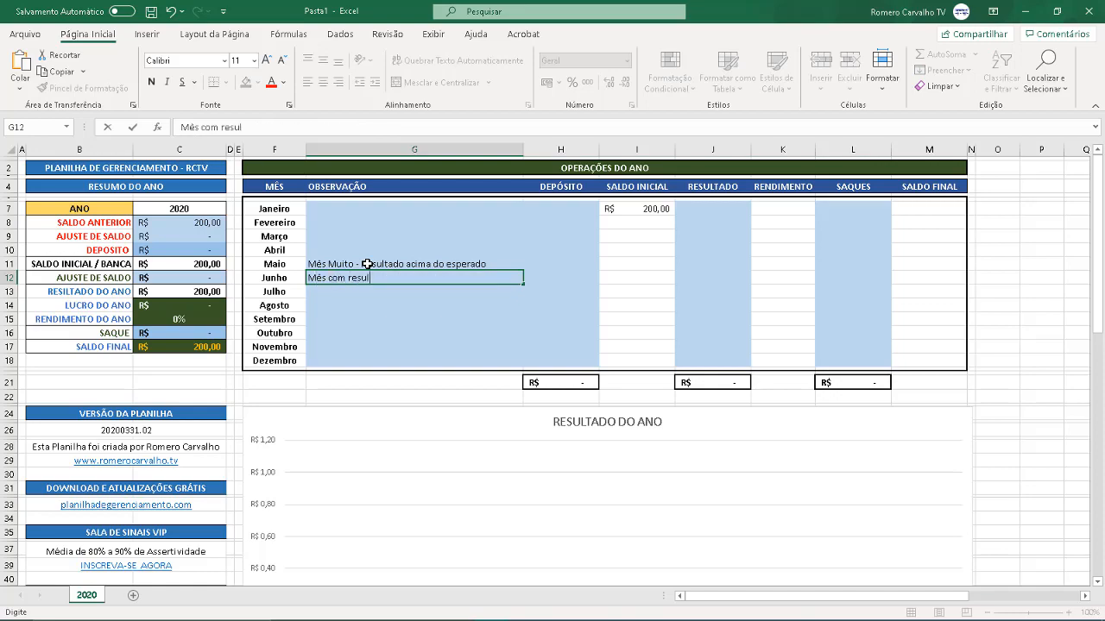
pyautogui.write('tado abaixo do')
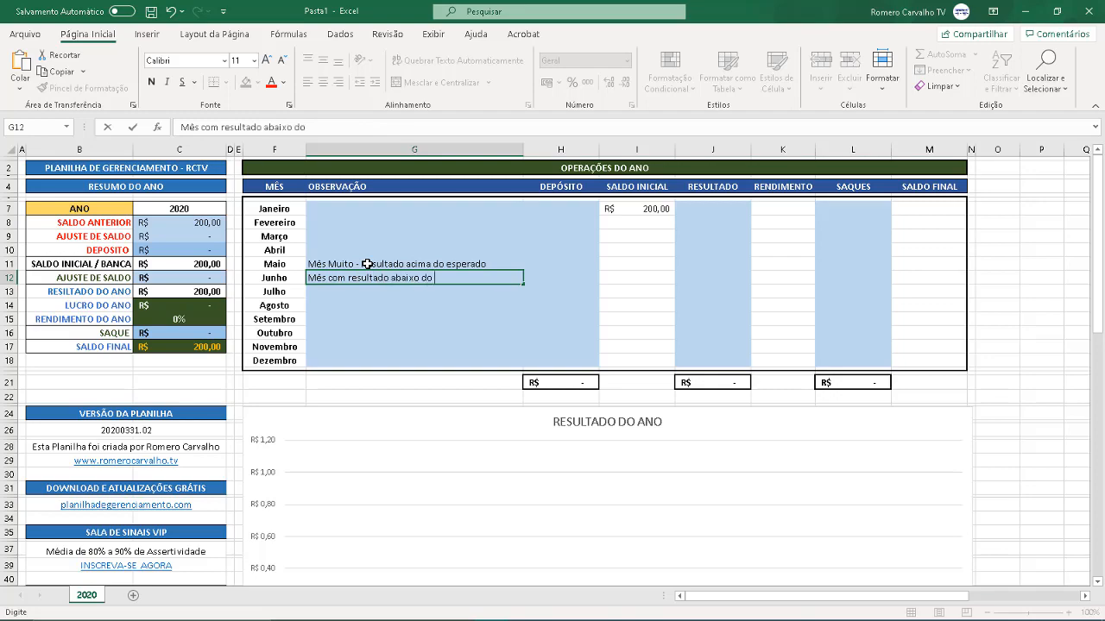
pyautogui.write(' esperado')
pyautogui.press('Return')
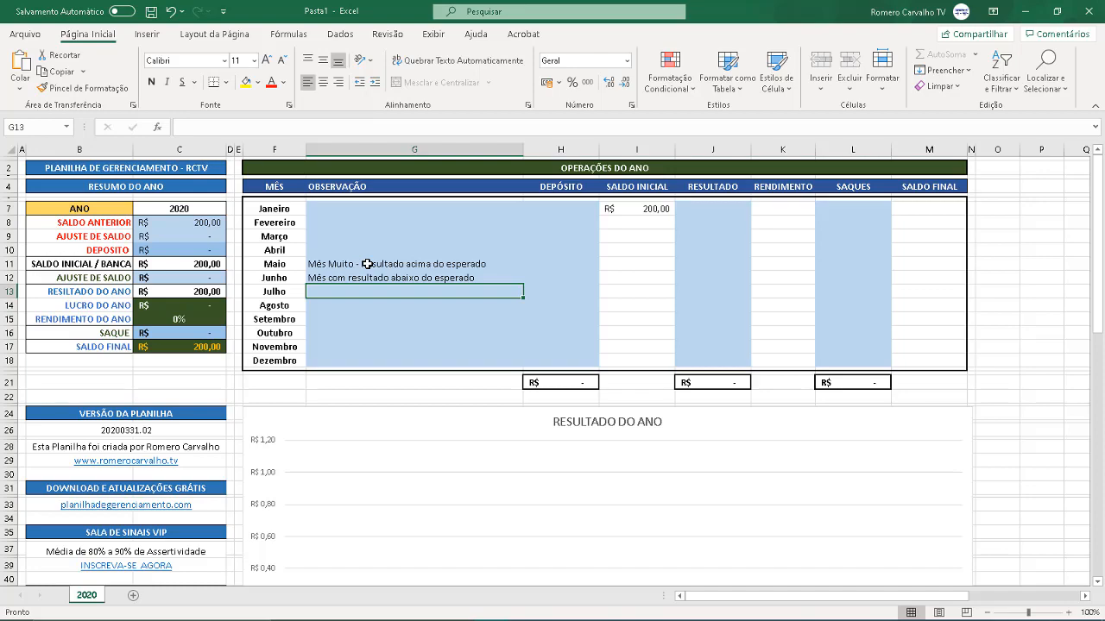
# Step: Clear the observations for Maio and Junho
pyautogui.click(423, 268)
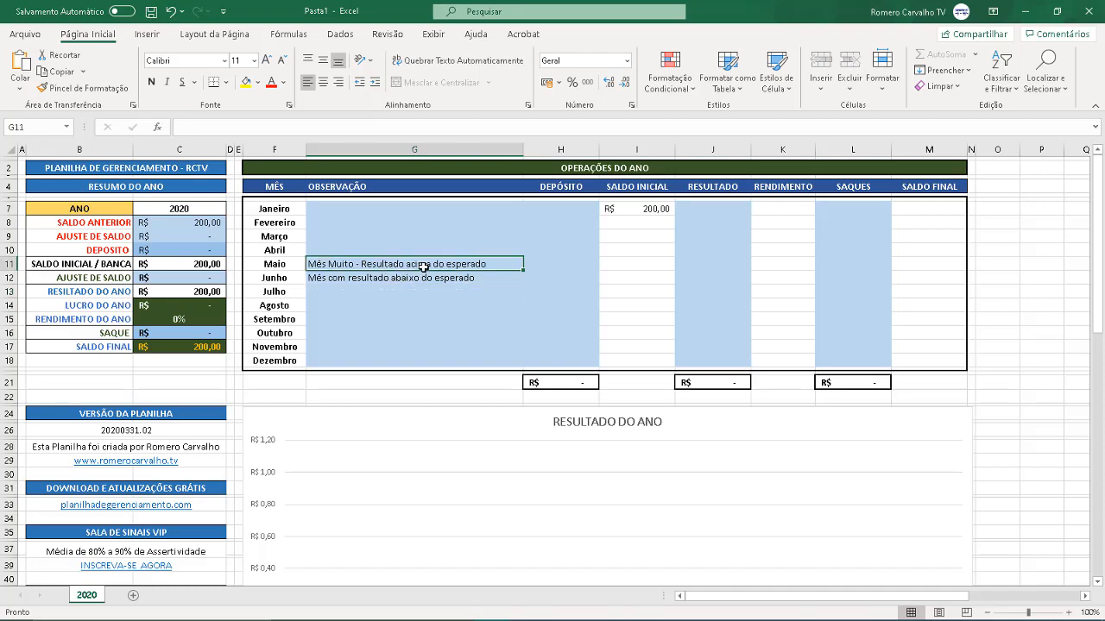
pyautogui.moveTo(423, 269); pyautogui.dragTo(429, 276)
pyautogui.press('Delete')
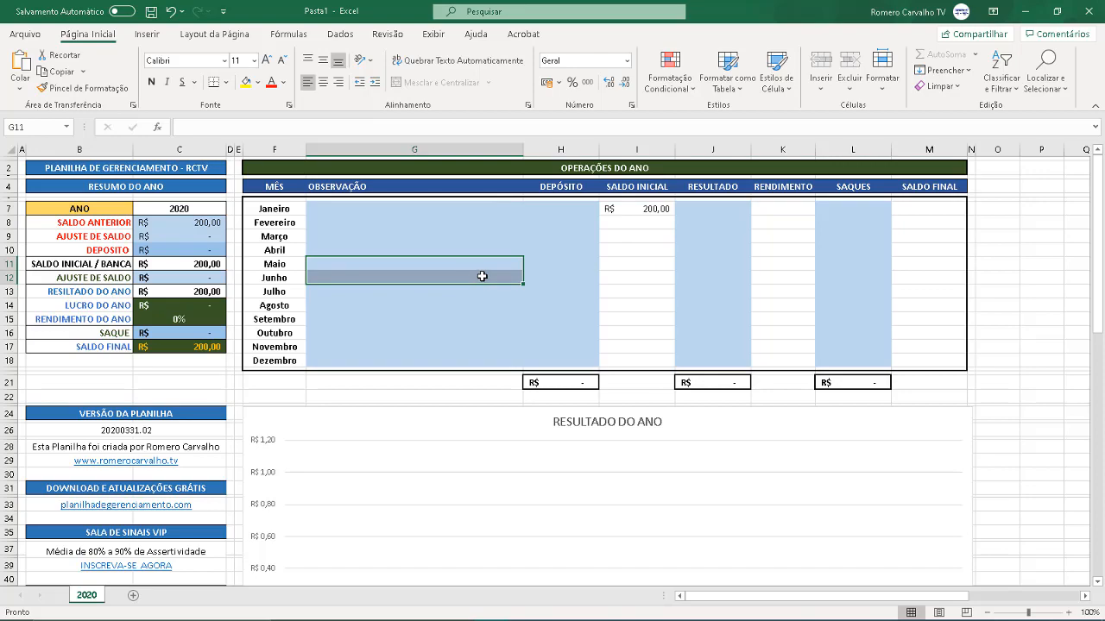
# Step: Try the observation "Pandemia - Resultado muito baixo" for Março, and clear it again
pyautogui.click(424, 241)
pyautogui.write('P')
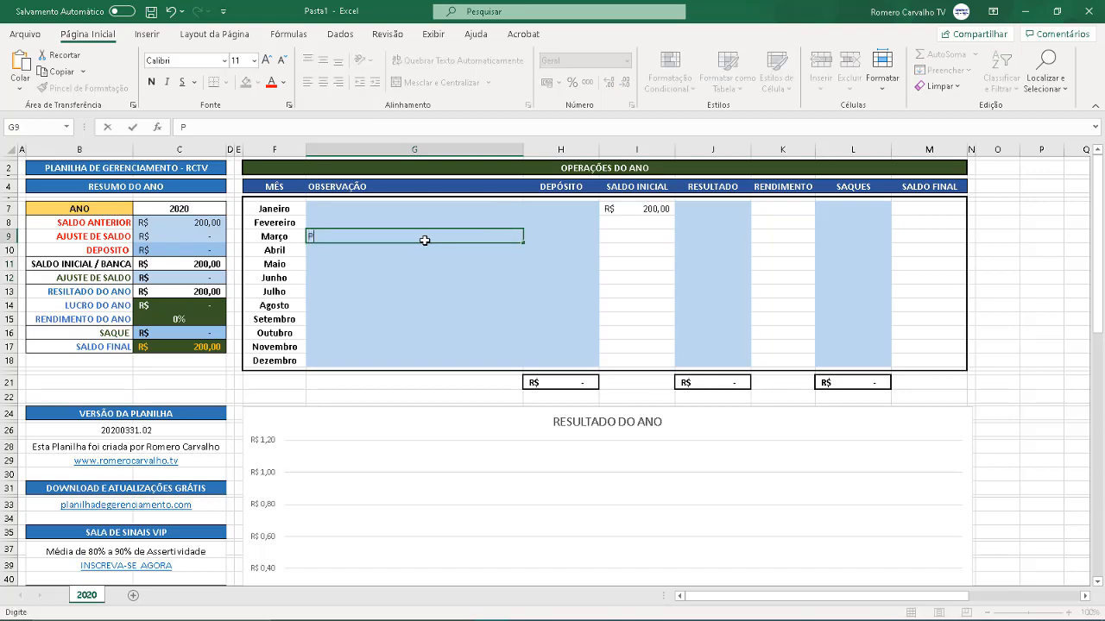
pyautogui.write('andemia - Result')
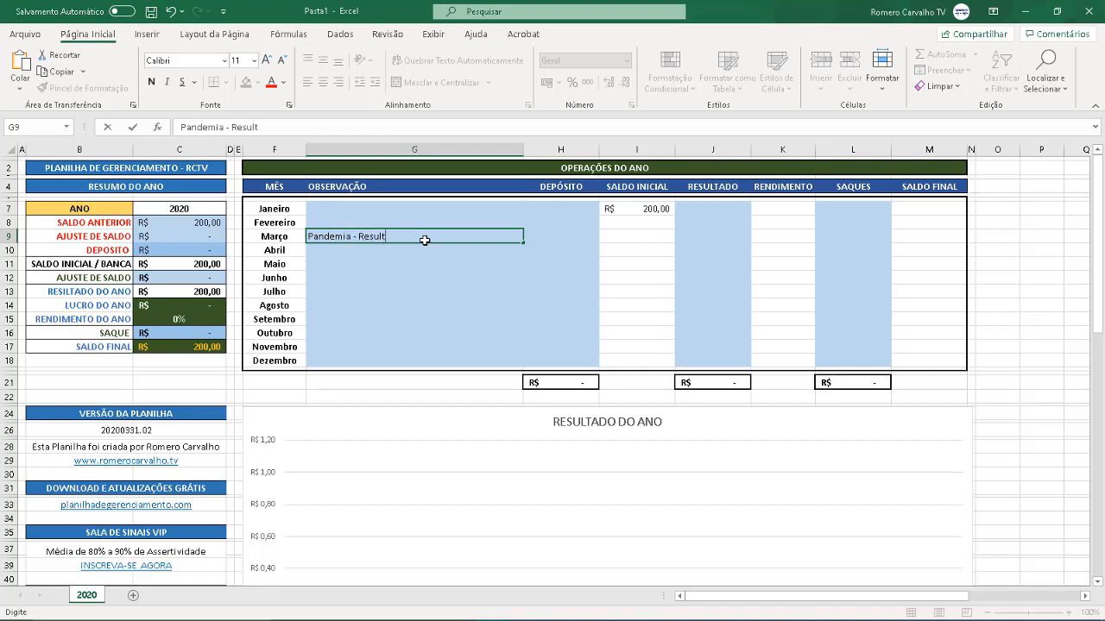
pyautogui.write('ado muito baixo')
pyautogui.press('Return')
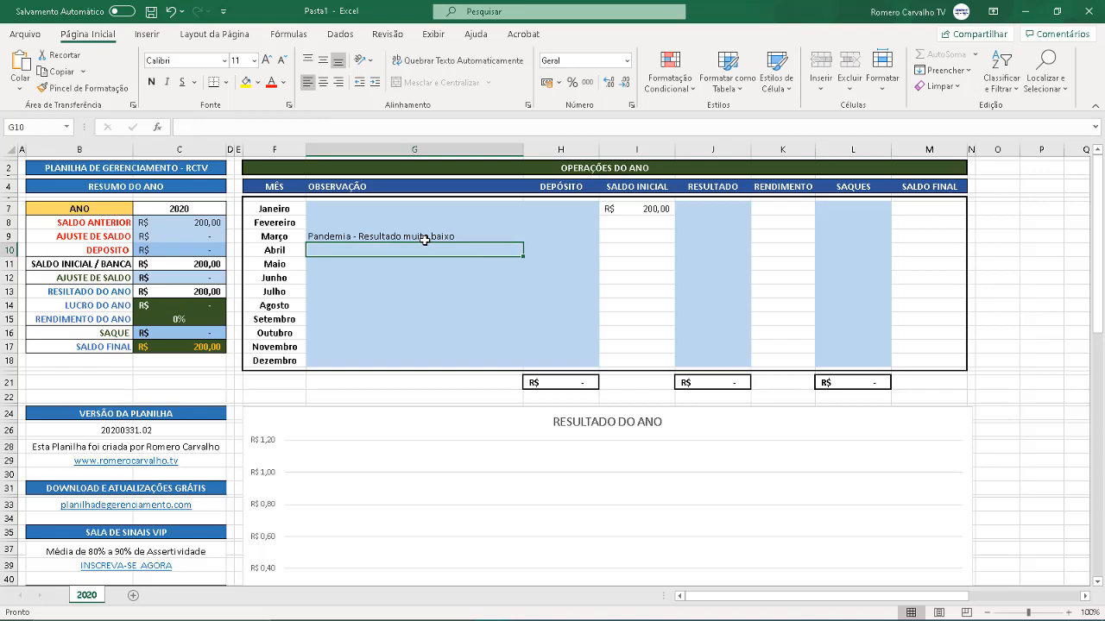
pyautogui.click(424, 238)
pyautogui.press('Delete')
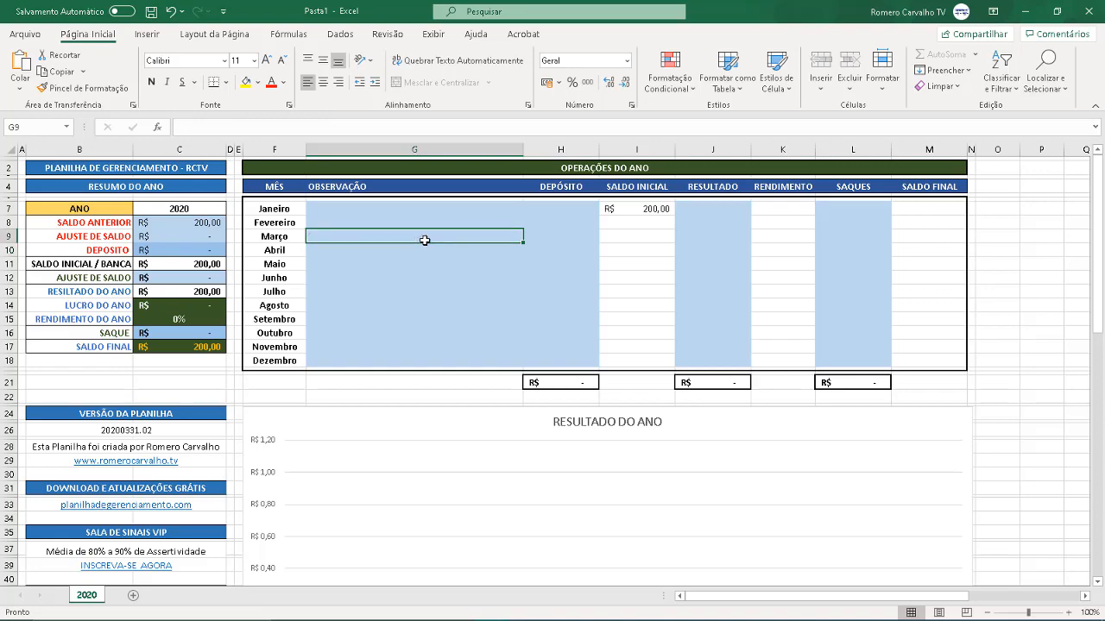
# Step: Enter 200 as the RESULTADO for Maio in the year's operations table
pyautogui.press('Right')
pyautogui.press('Right')
pyautogui.press('Up')
pyautogui.press('Up')
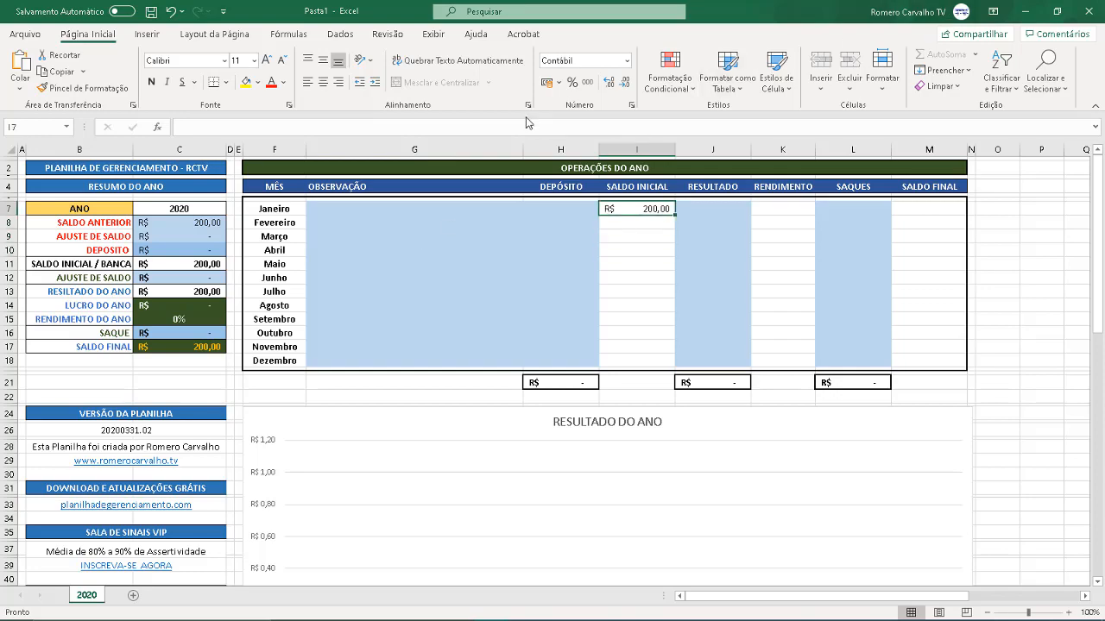
pyautogui.press('Right')
pyautogui.press('Down')
pyautogui.press('Down')
pyautogui.press('Down')
pyautogui.press('Down')
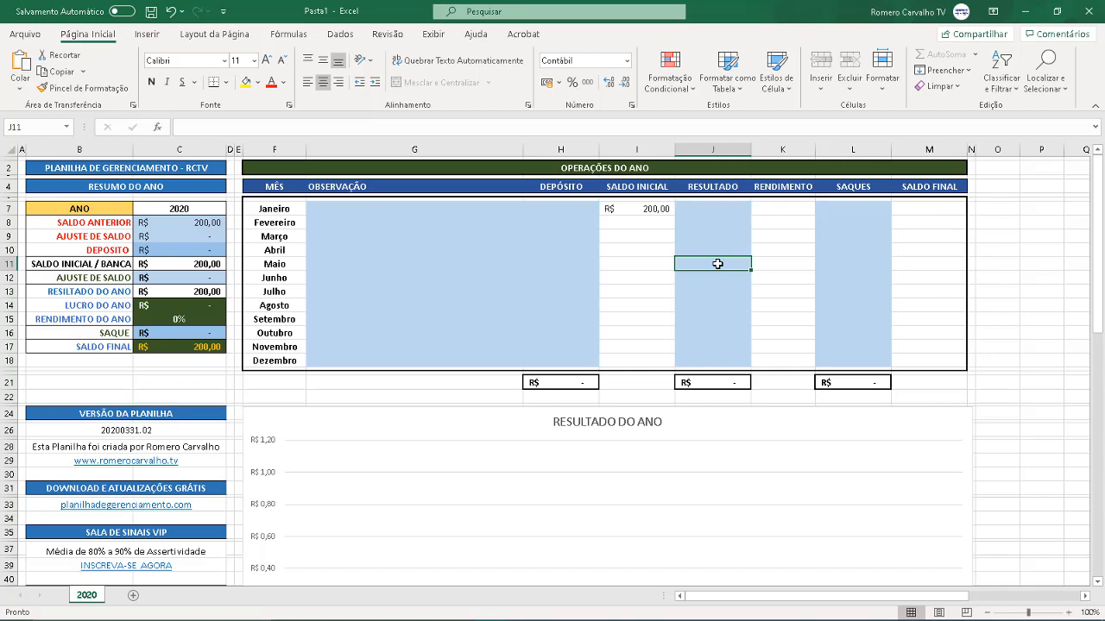
pyautogui.write('20')
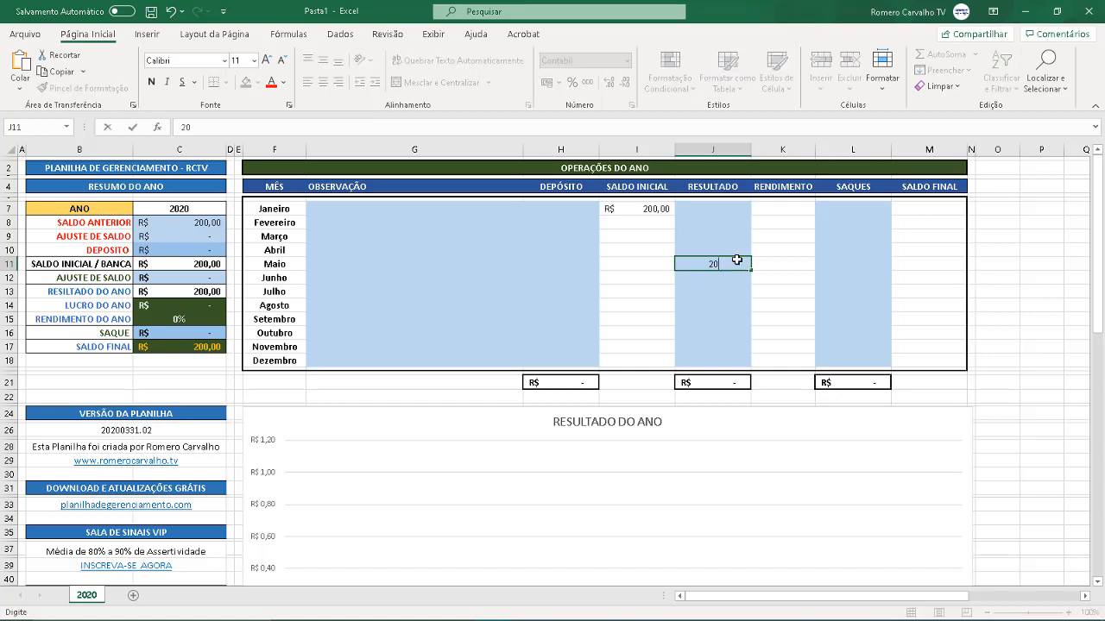
pyautogui.write('0')
pyautogui.press('Return')
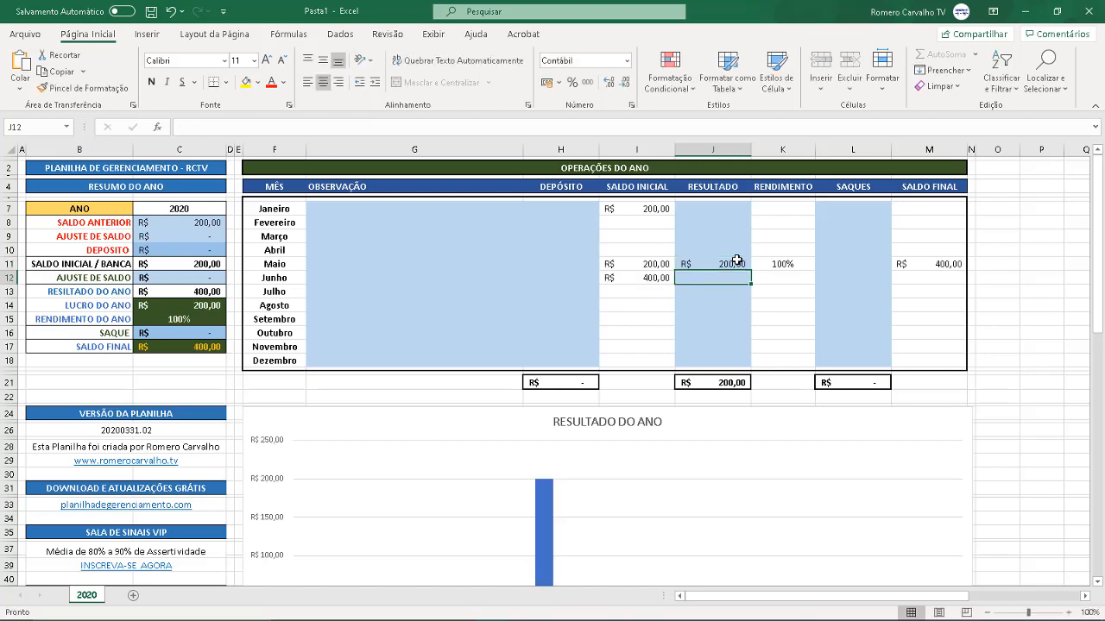
# Step: Review the Maio yield and withdrawal cells, the Junho initial balance and result cells, and the RESULTADO DO ANO chart
pyautogui.click(786, 262)
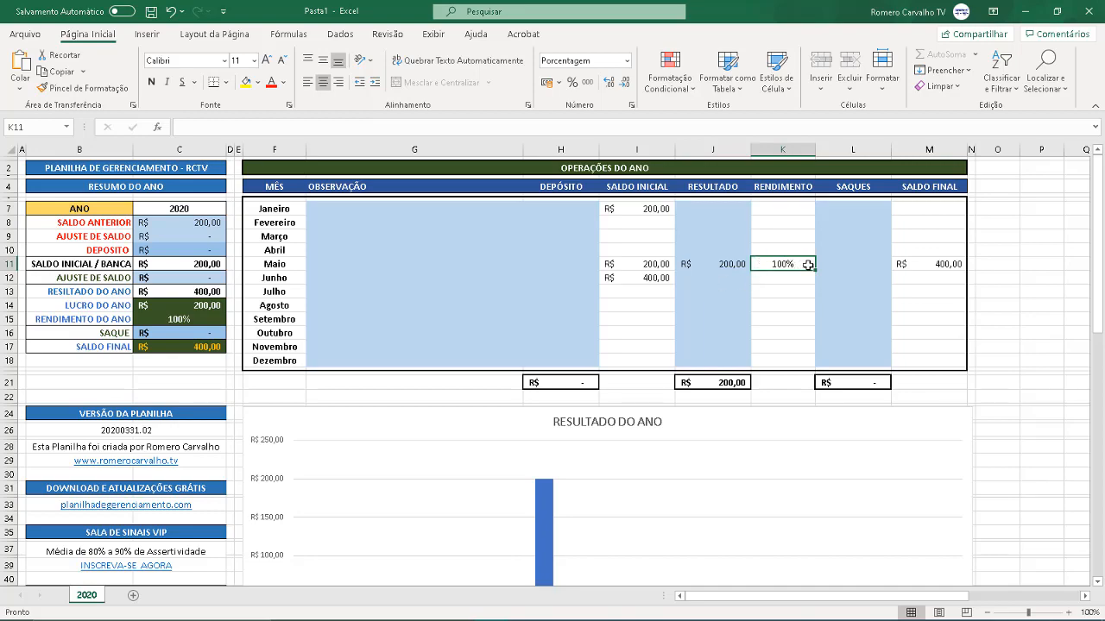
pyautogui.press('Right')
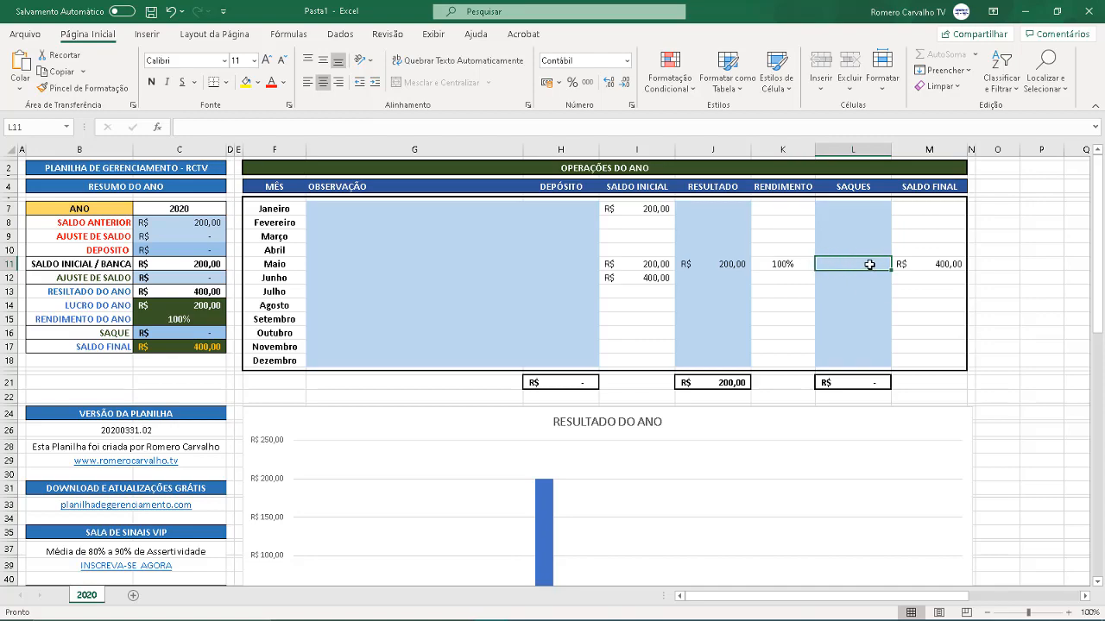
pyautogui.press('Return')
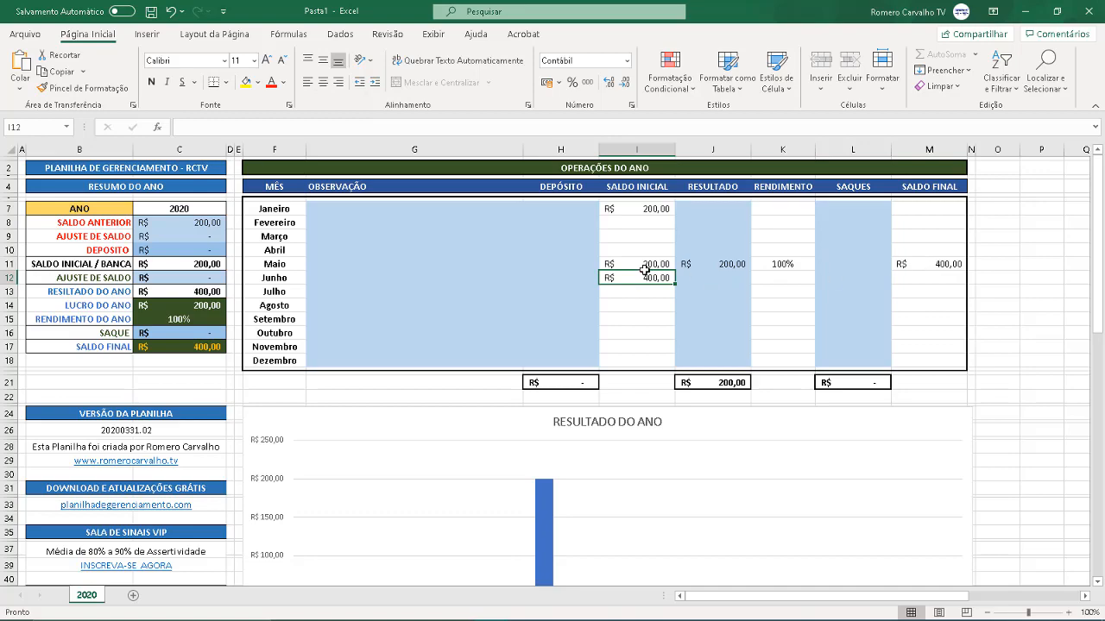
pyautogui.click(710, 277)
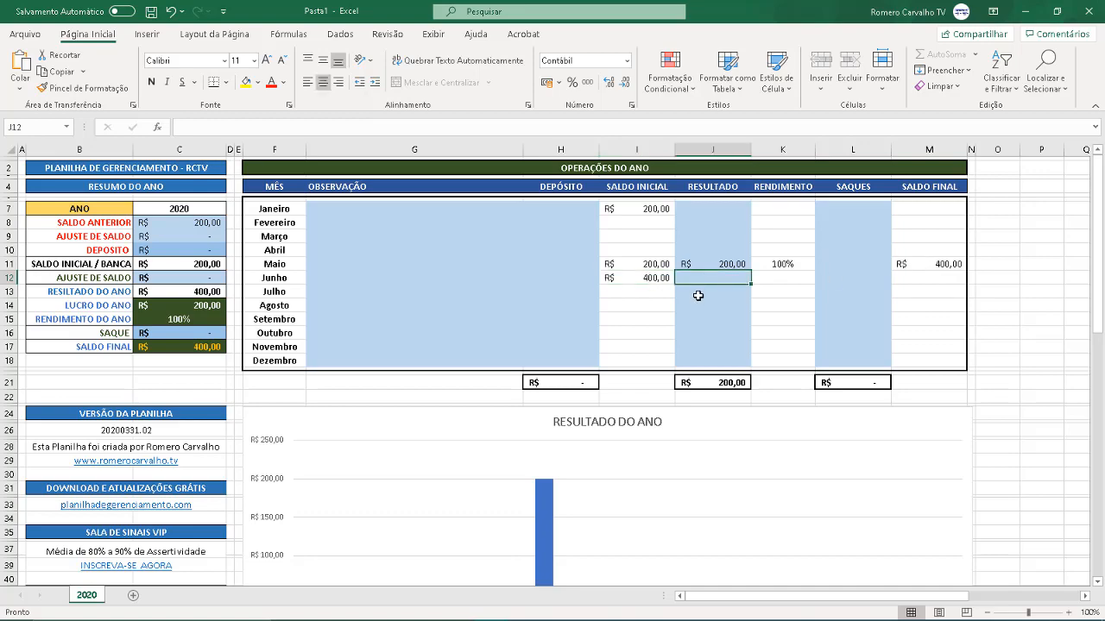
pyautogui.scroll(-3, 630, 332)
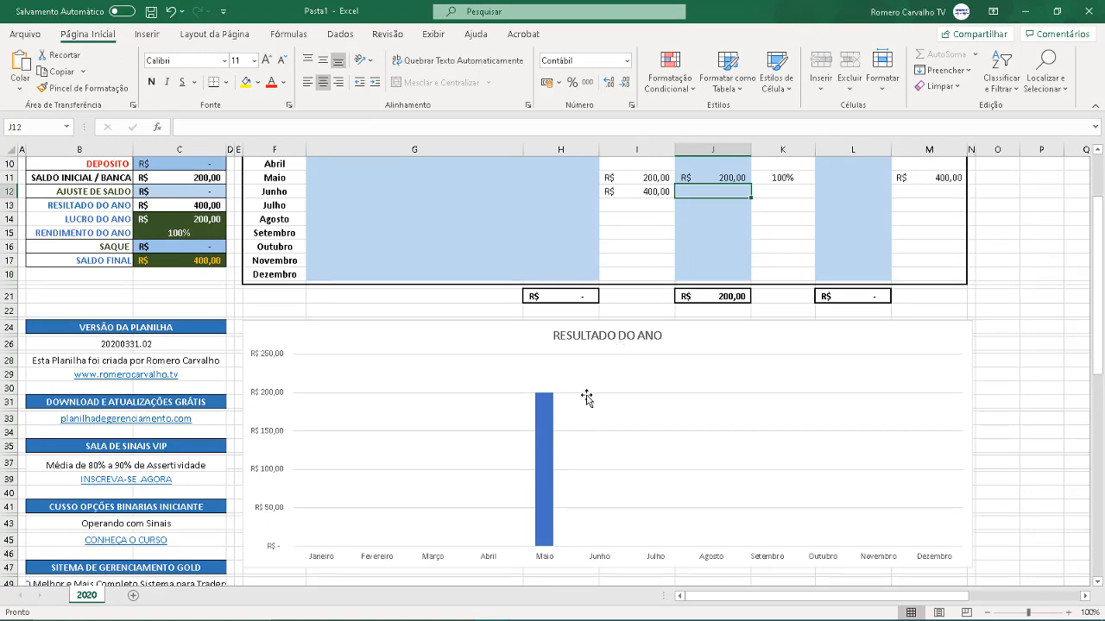
pyautogui.scroll(-3, 585, 396)
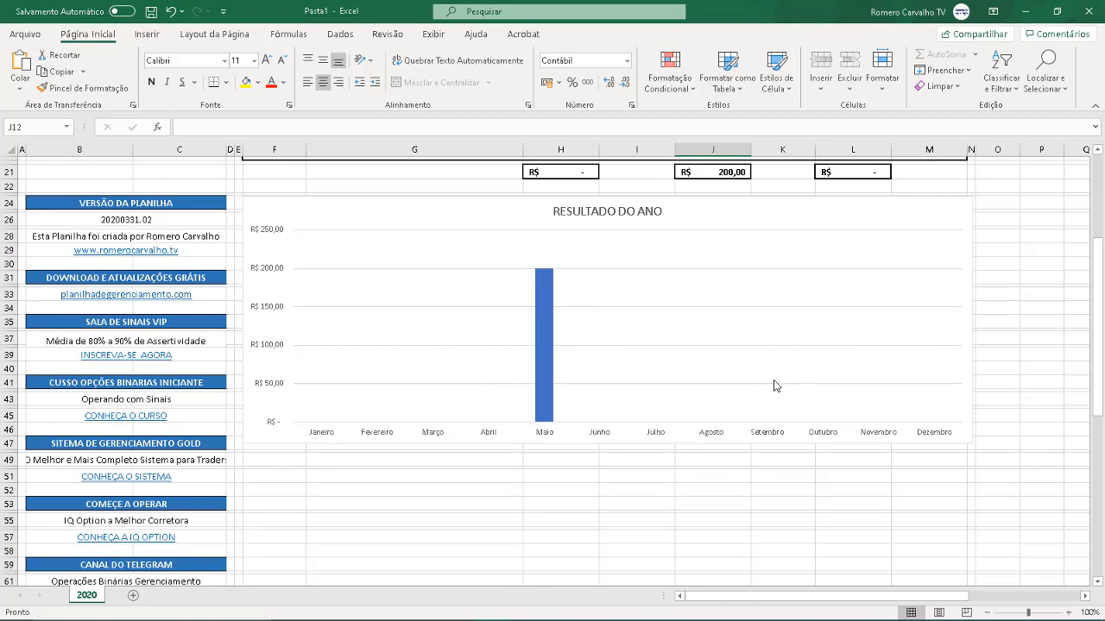
pyautogui.scroll(6, 774, 386)
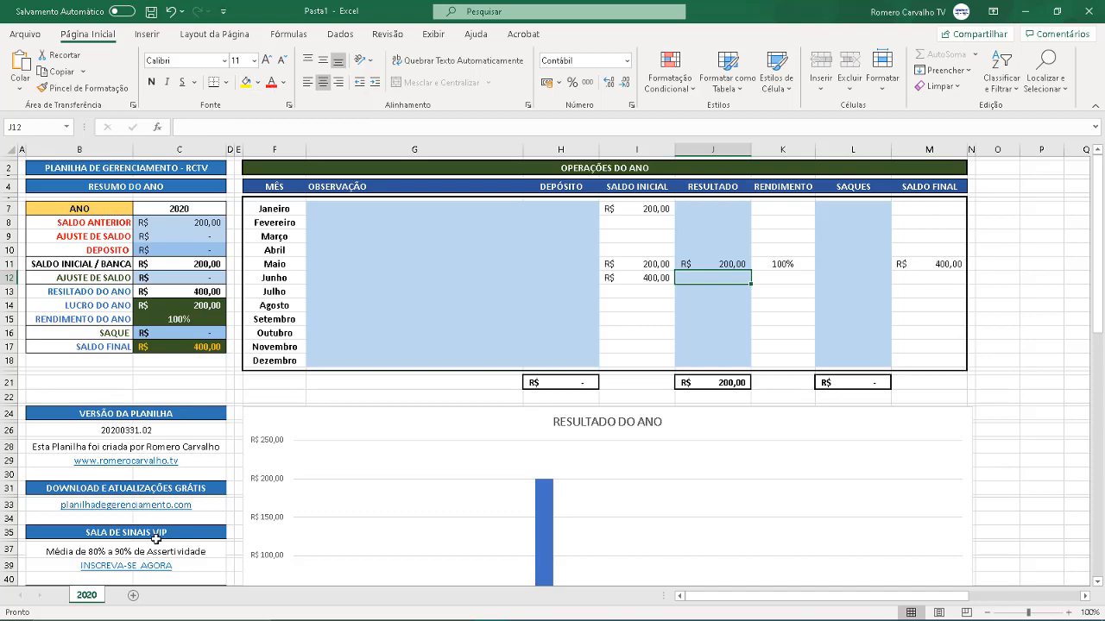
# Step: Insert a sheet from the Gerenciamento Mensal template and place it after the 2020 sheet
pyautogui.rightClick(102, 600)
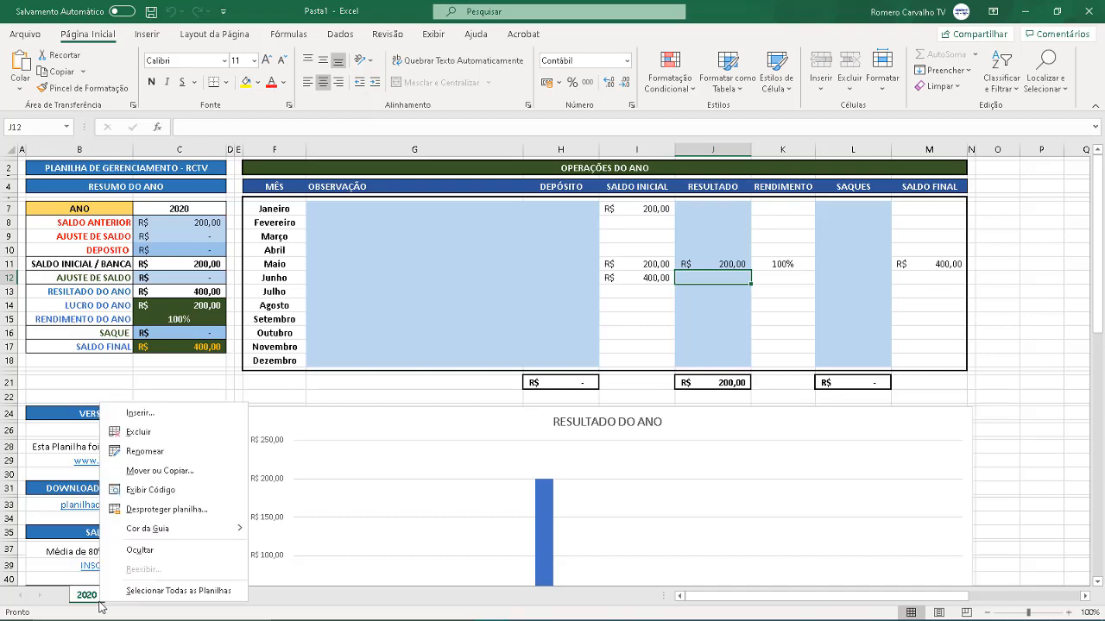
pyautogui.click(190, 414)
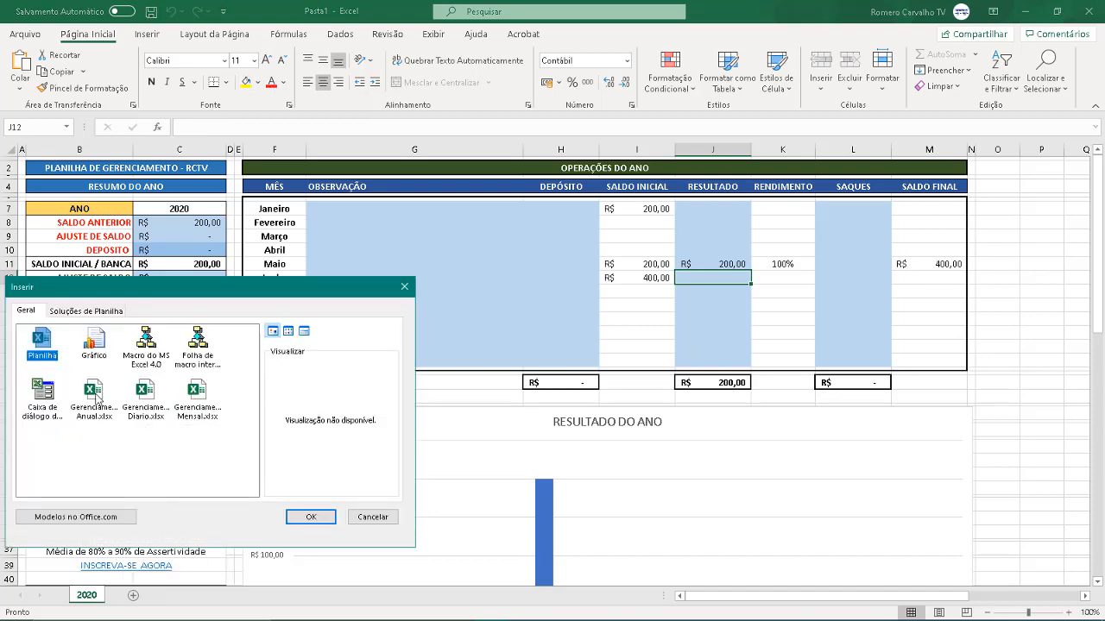
pyautogui.click(195, 397)
pyautogui.click(311, 517)
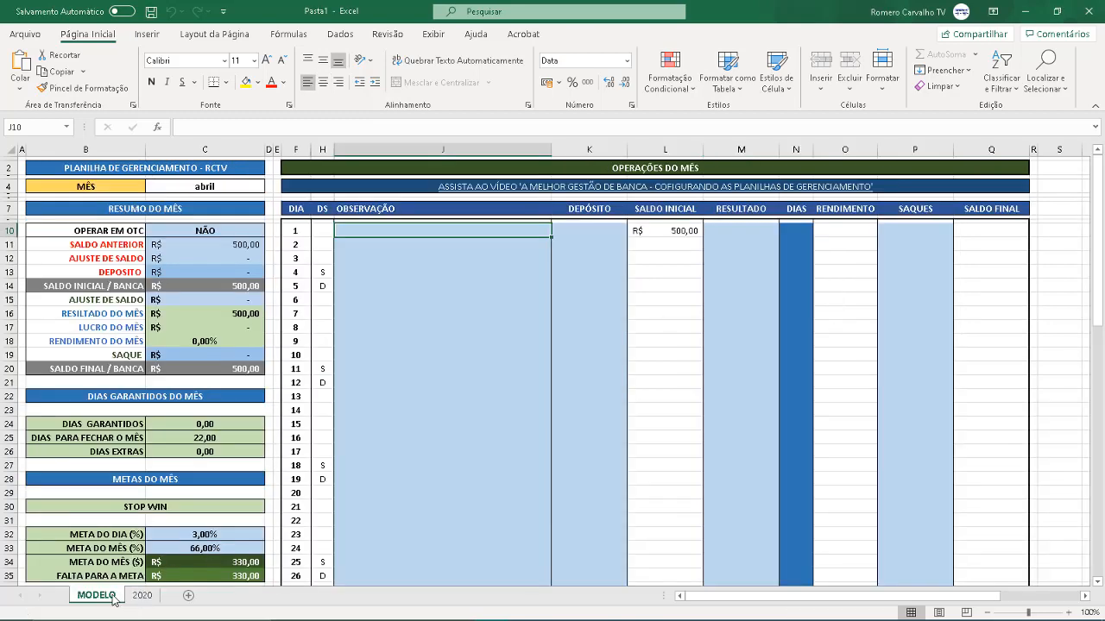
pyautogui.moveTo(138, 600); pyautogui.dragTo(171, 601)
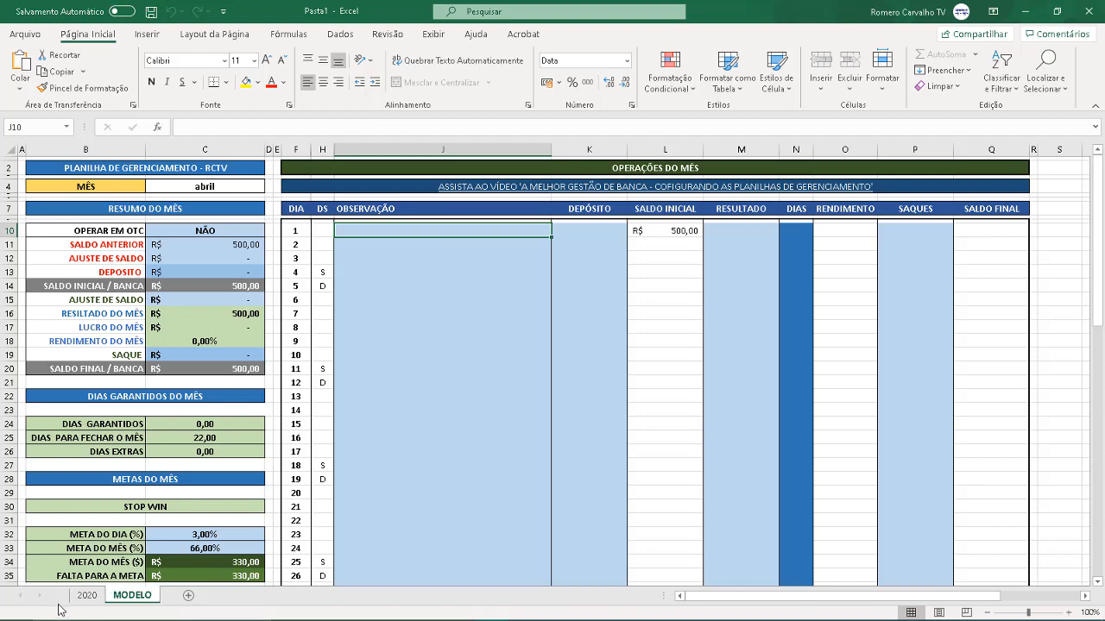
# Step: Rename the new monthly MODELO sheet as 05 - MAIO
pyautogui.doubleClick(143, 602)
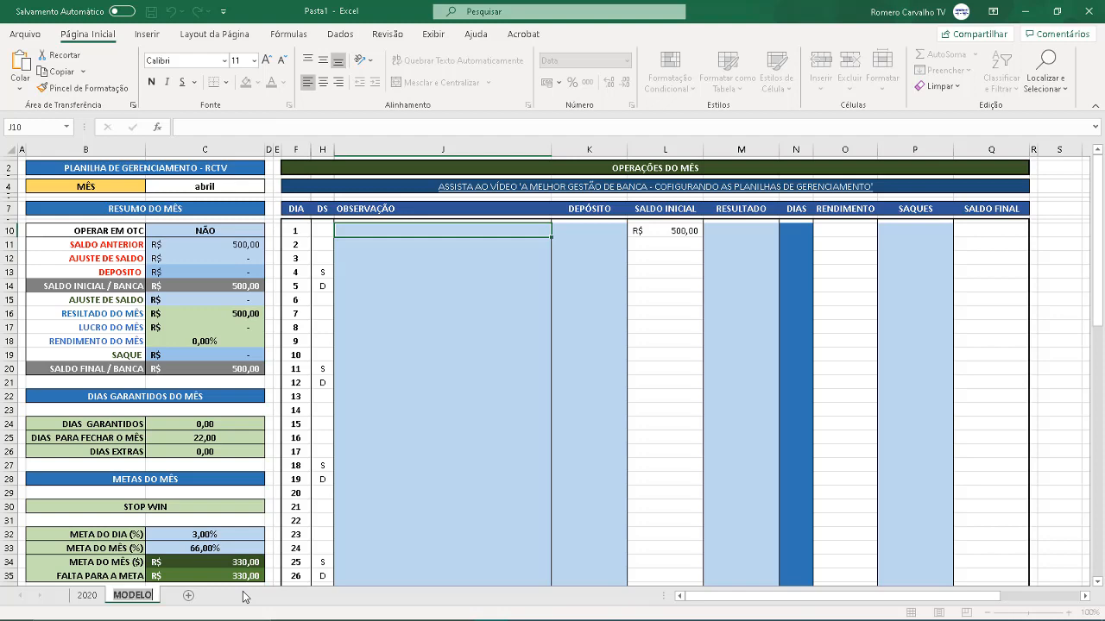
pyautogui.write('05 - ')
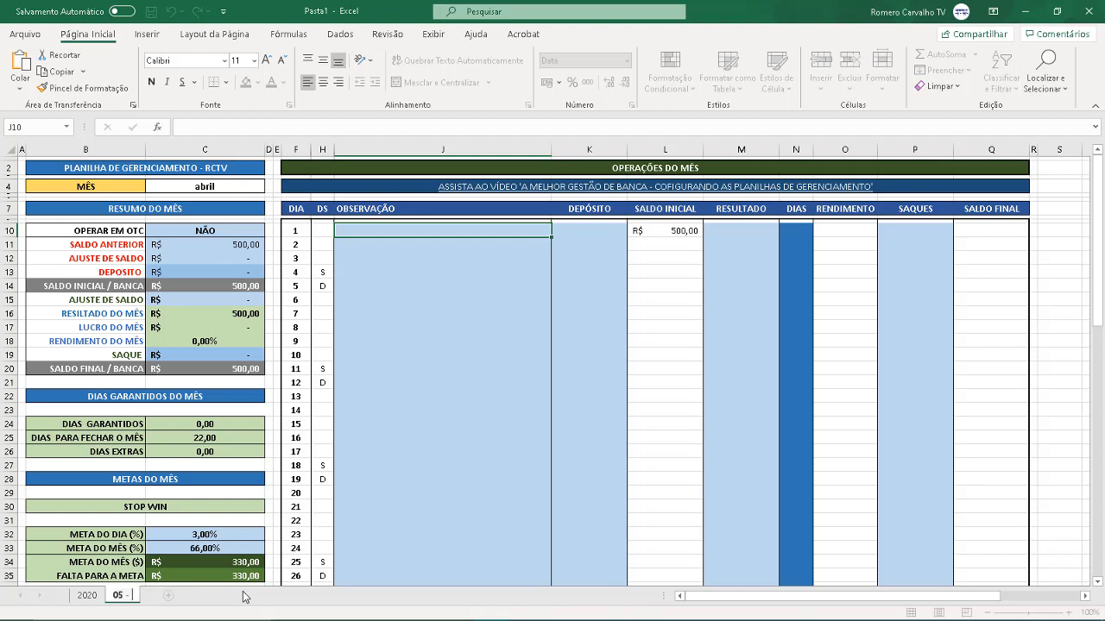
pyautogui.write('MAIO')
pyautogui.press('Return')
# Step: Change the MÊS date on the 05 - MAIO sheet to 01/05/2020
pyautogui.click(212, 182)
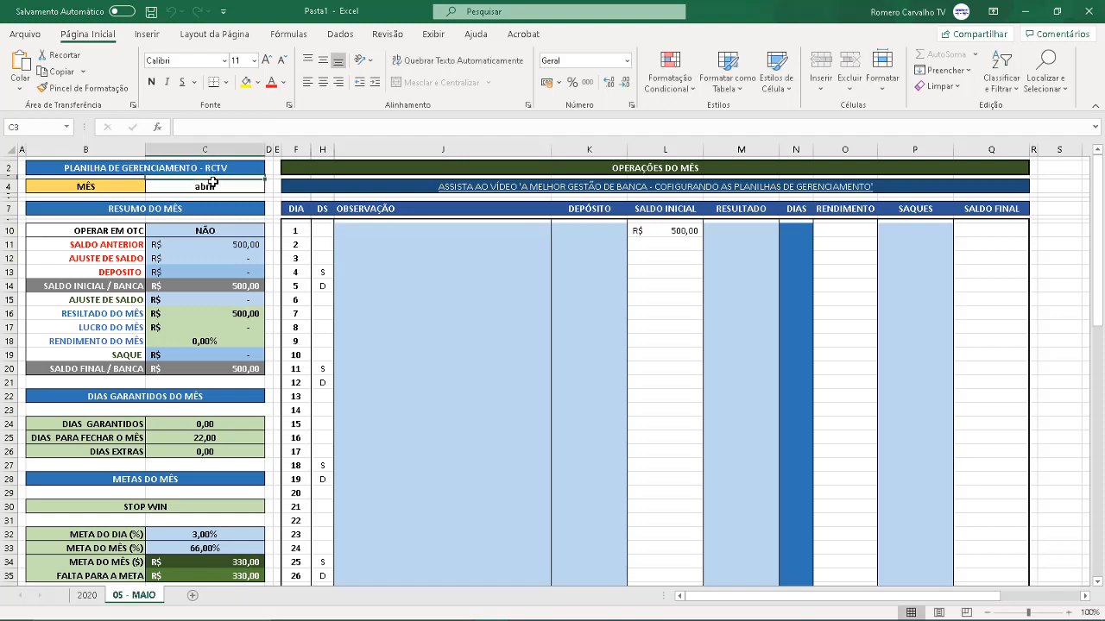
pyautogui.click(212, 183)
pyautogui.doubleClick(212, 184)
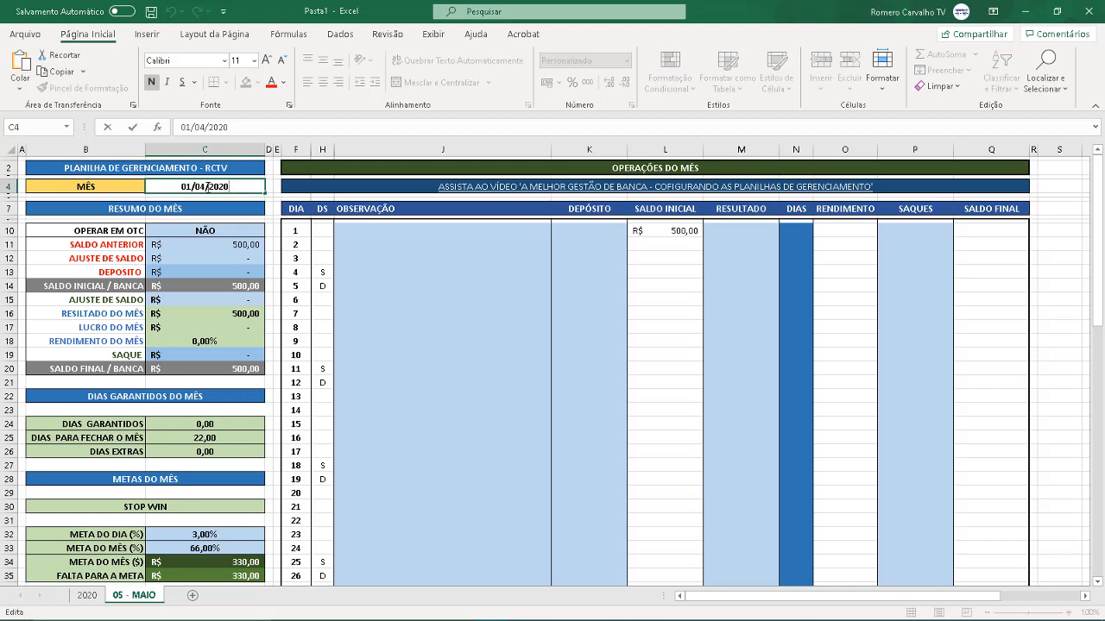
pyautogui.press('Delete')
pyautogui.write('5')
pyautogui.press('Return')
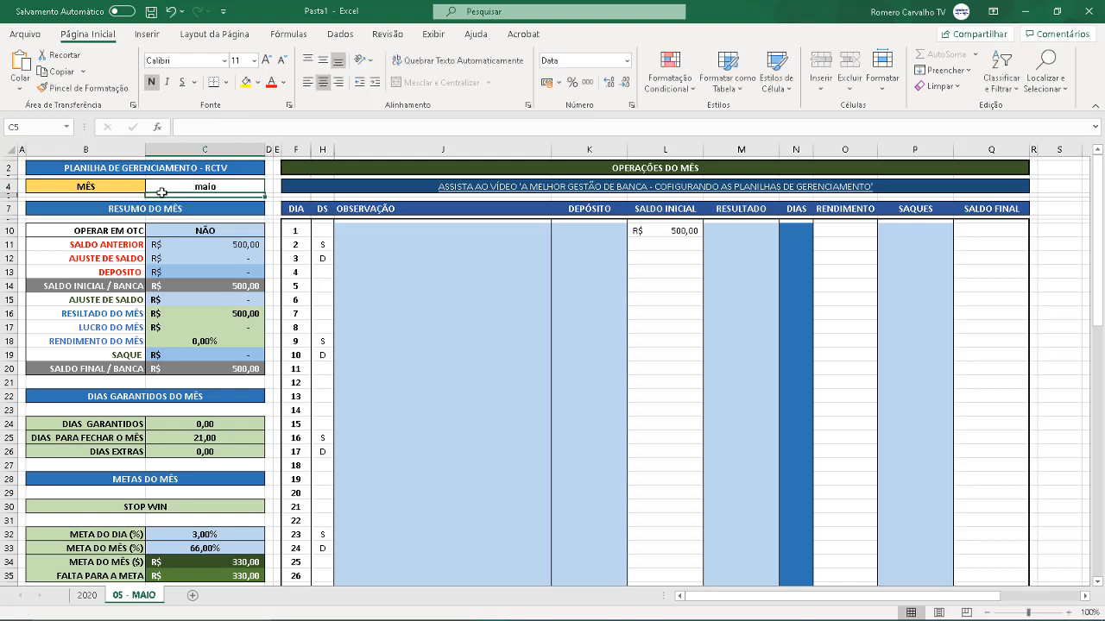
# Step: Try linking SALDO ANTERIOR to cell I10 of the 2020 sheet, and undo both this link and the month change
pyautogui.press('Down')
pyautogui.press('Down')
pyautogui.press('Down')
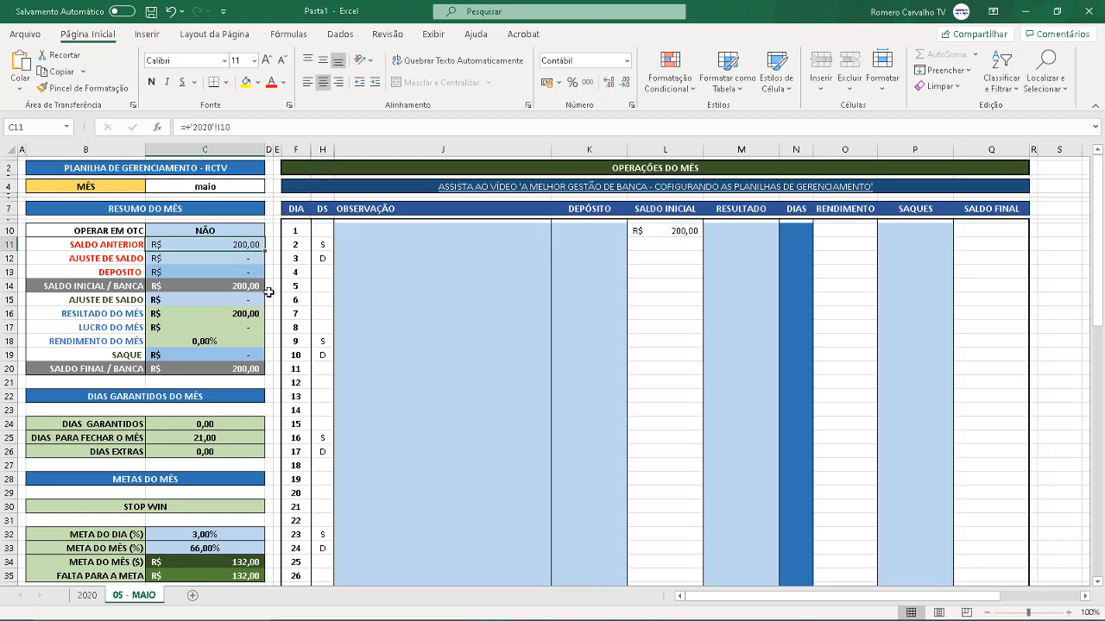
pyautogui.hotkey('ctrl', 'z')
pyautogui.hotkey('ctrl', 'z')
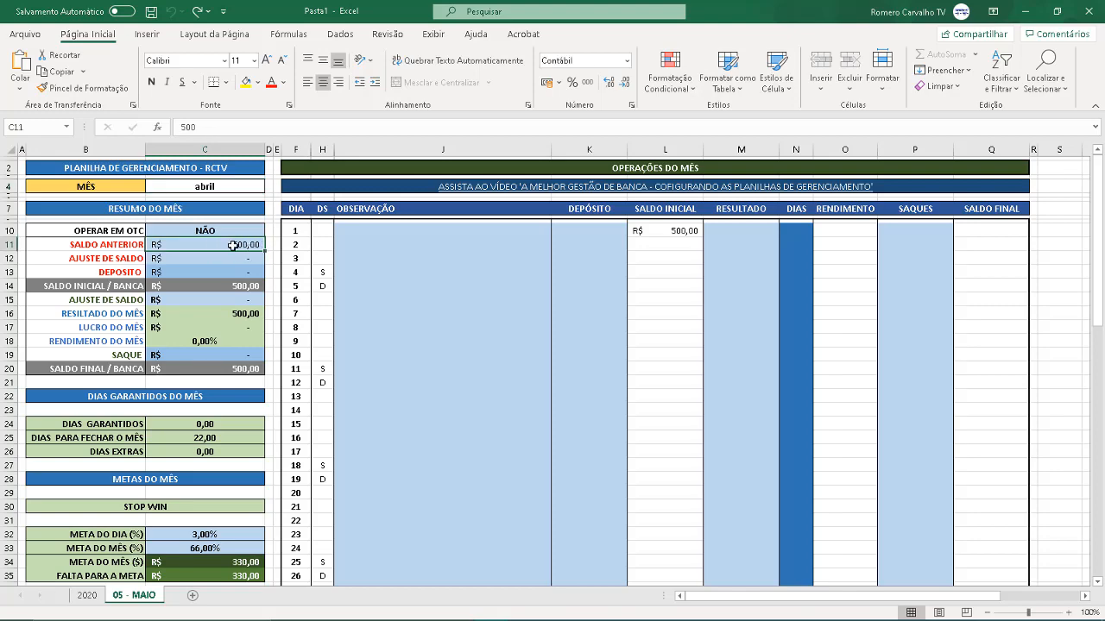
# Step: Check the initial balances on the 2020 sheet and enter 200 as the SALDO ANTERIOR on the 05 - MAIO sheet
pyautogui.click(87, 596)
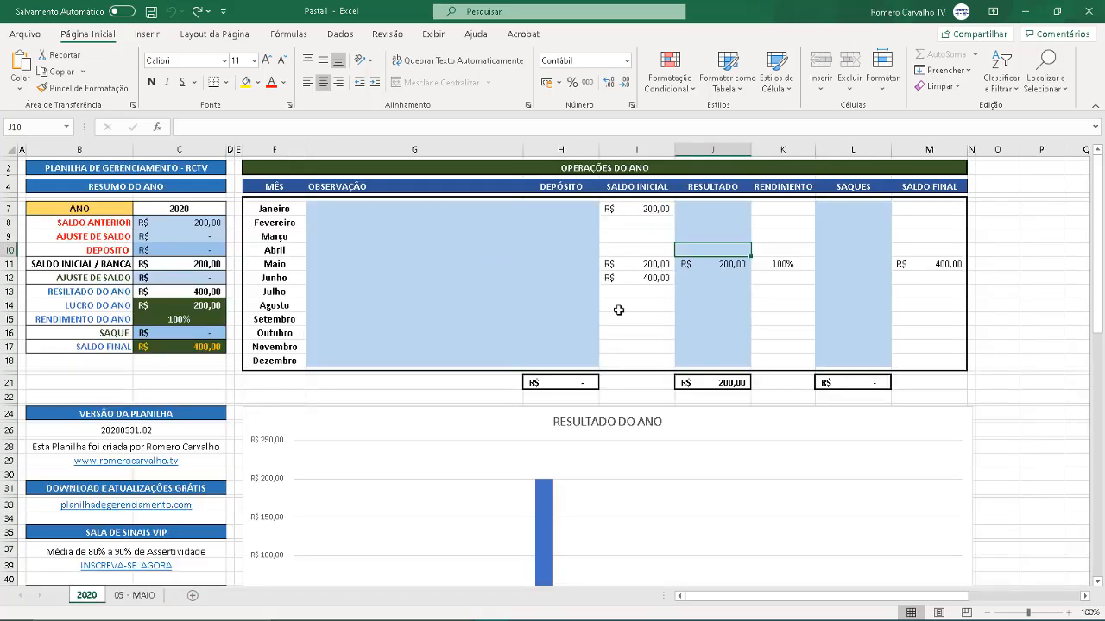
pyautogui.click(155, 599)
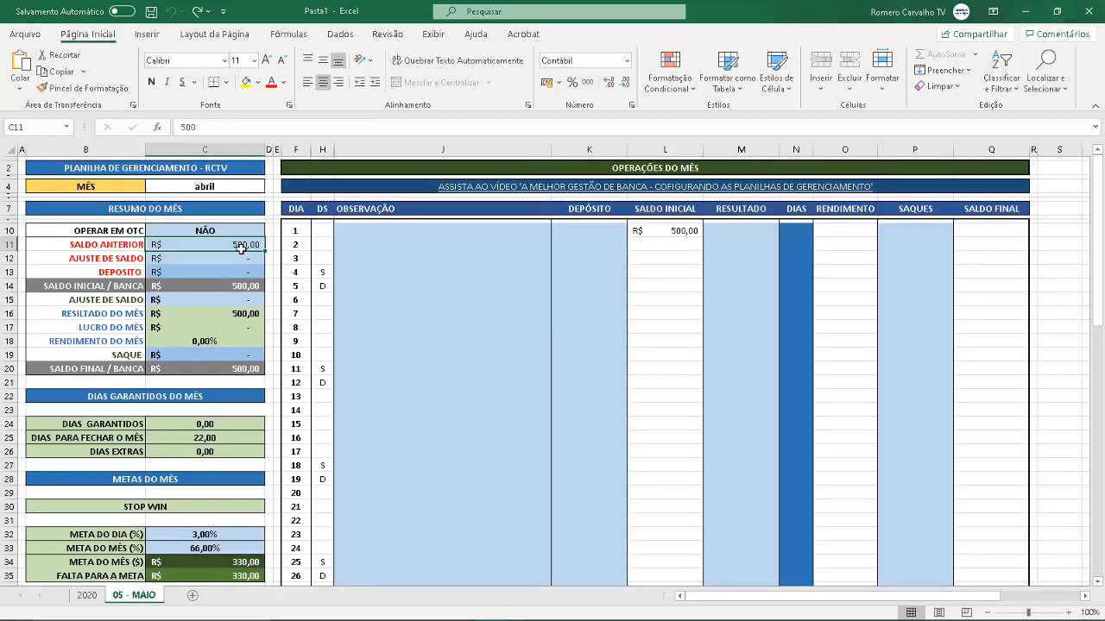
pyautogui.write('200')
pyautogui.press('Return')
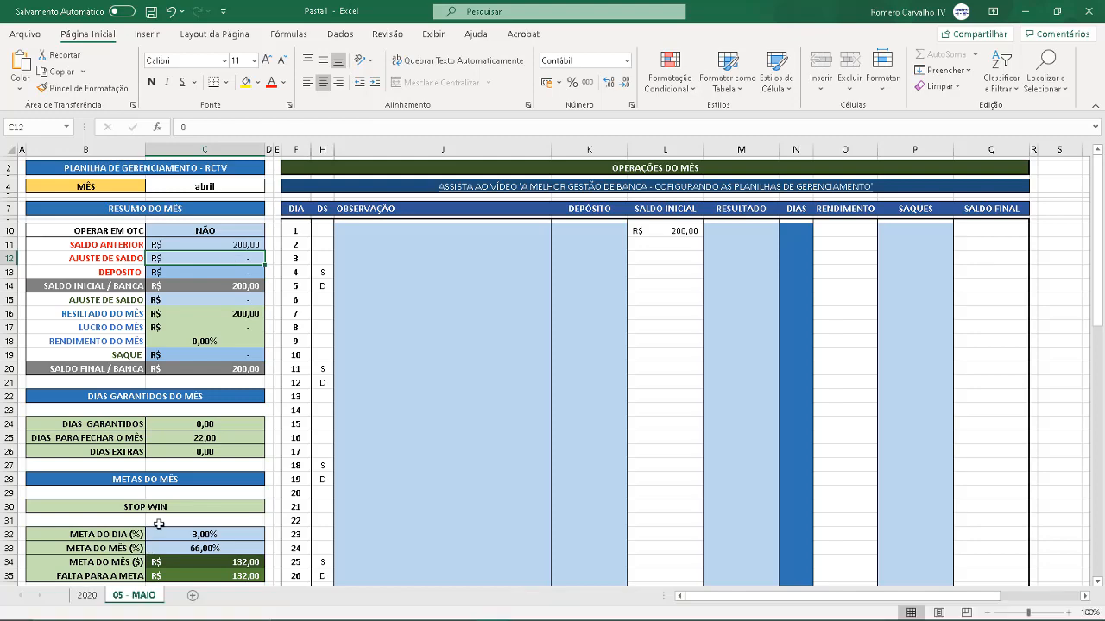
# Step: Enter 300 as the DEPÓSITO in the month summary, undoing the first entry and entering it again
pyautogui.click(231, 273)
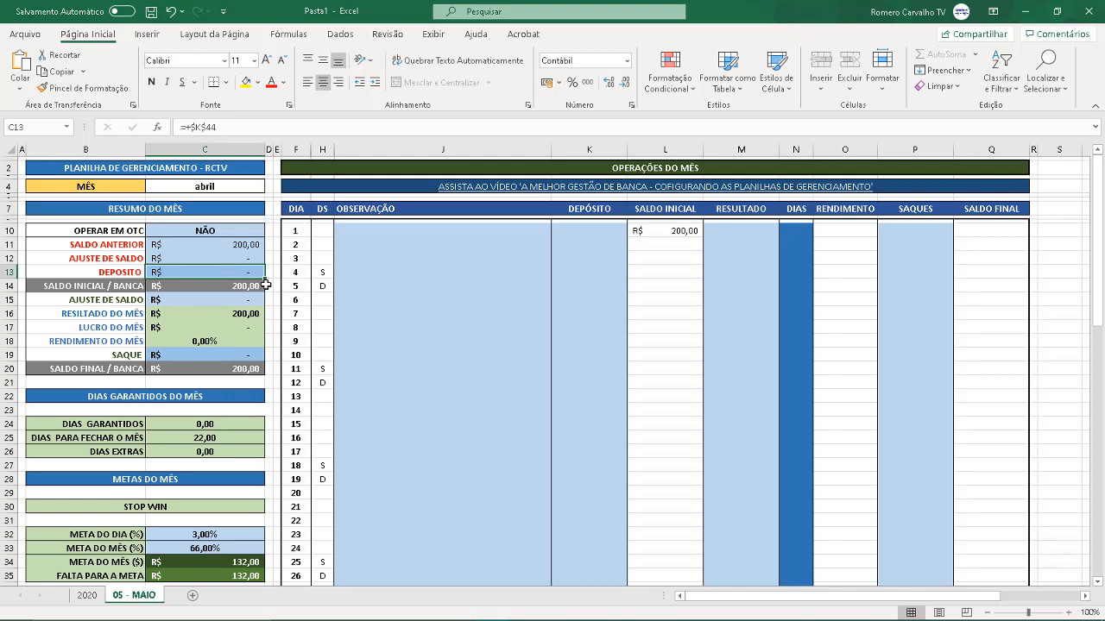
pyautogui.write('300')
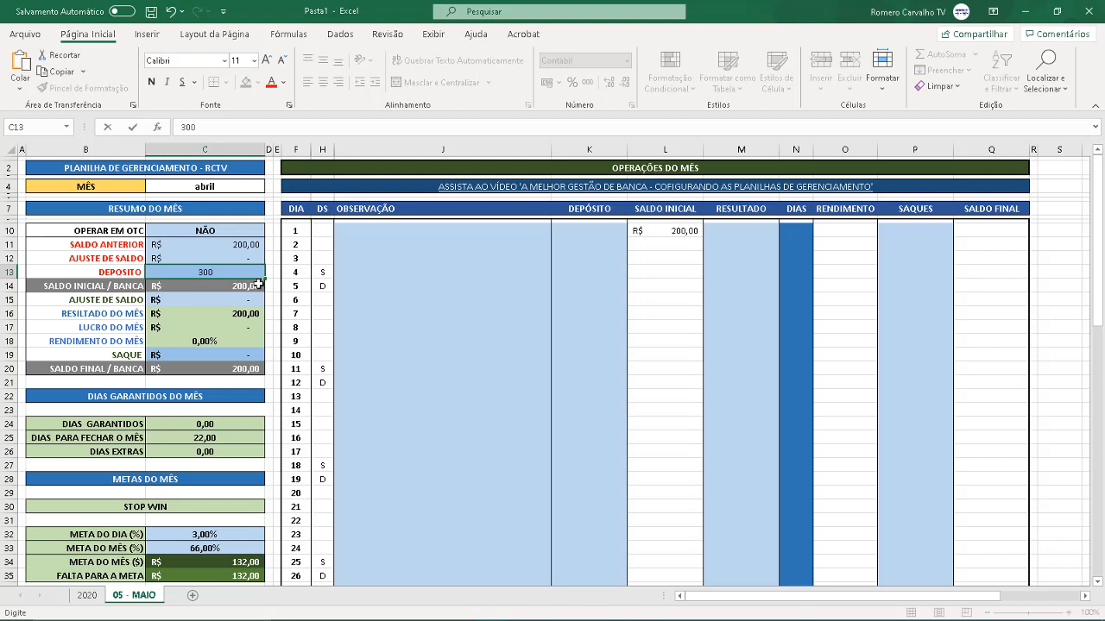
pyautogui.press('Return')
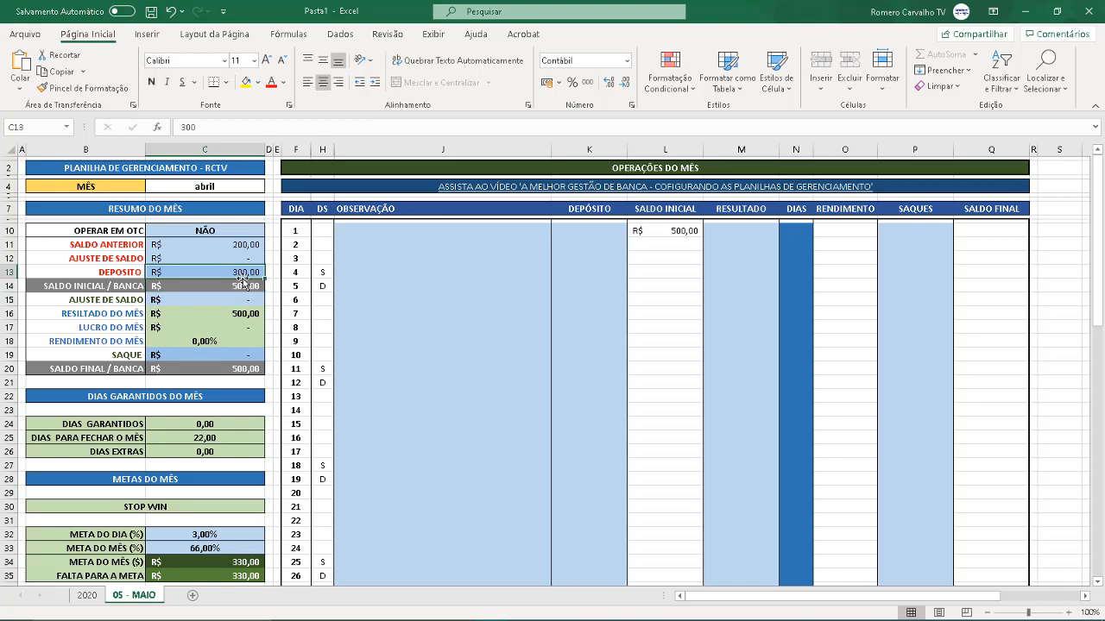
pyautogui.click(371, 235)
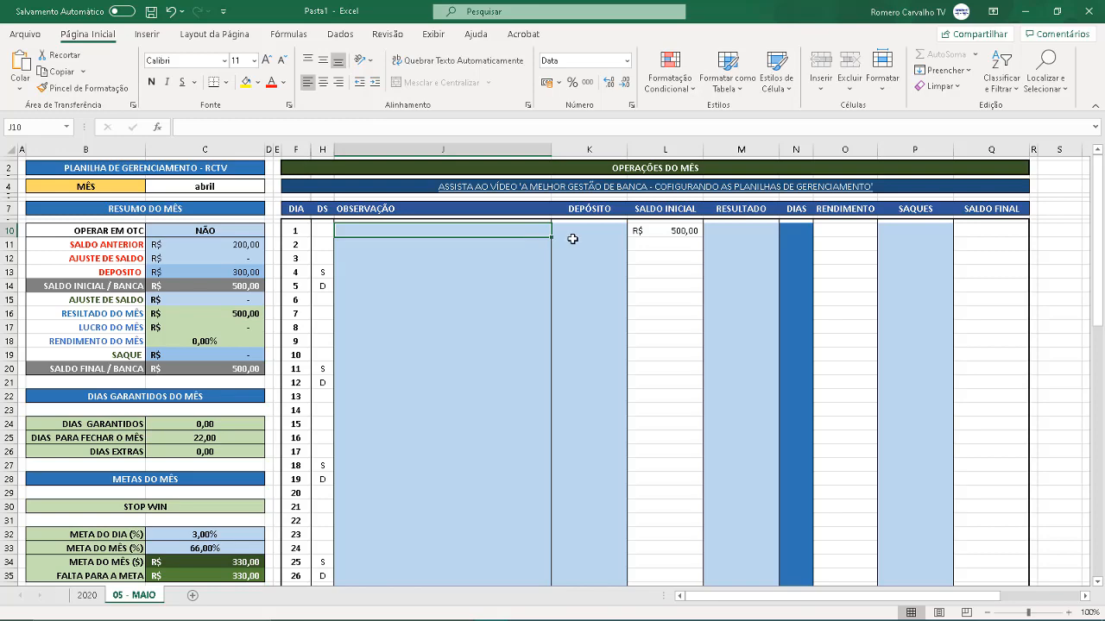
pyautogui.hotkey('ctrl', 'z')
pyautogui.write('300')
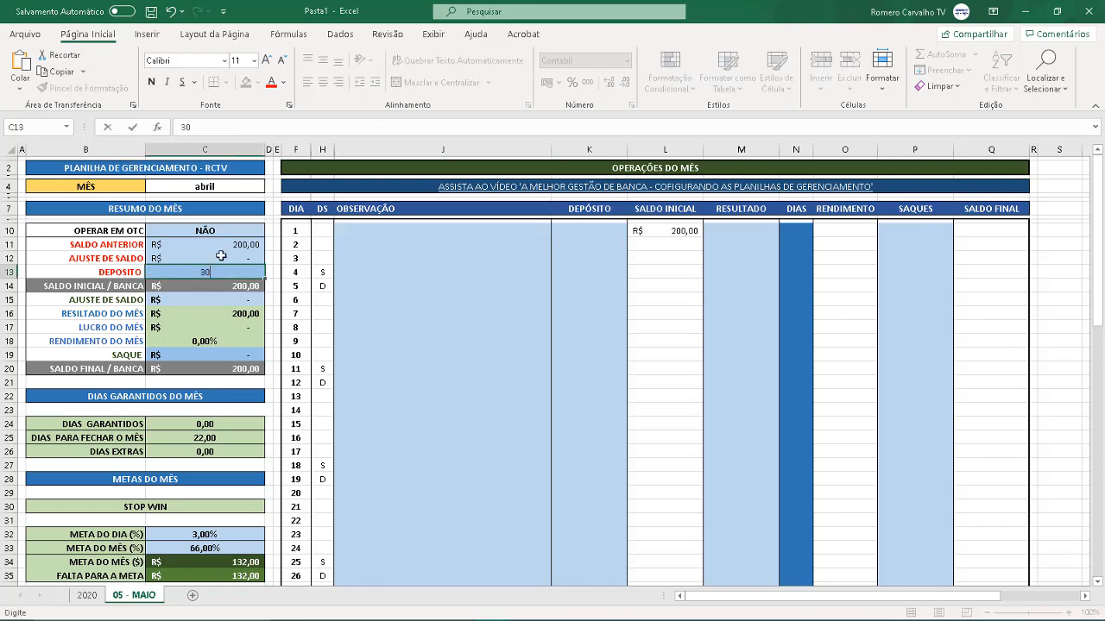
pyautogui.press('Return')
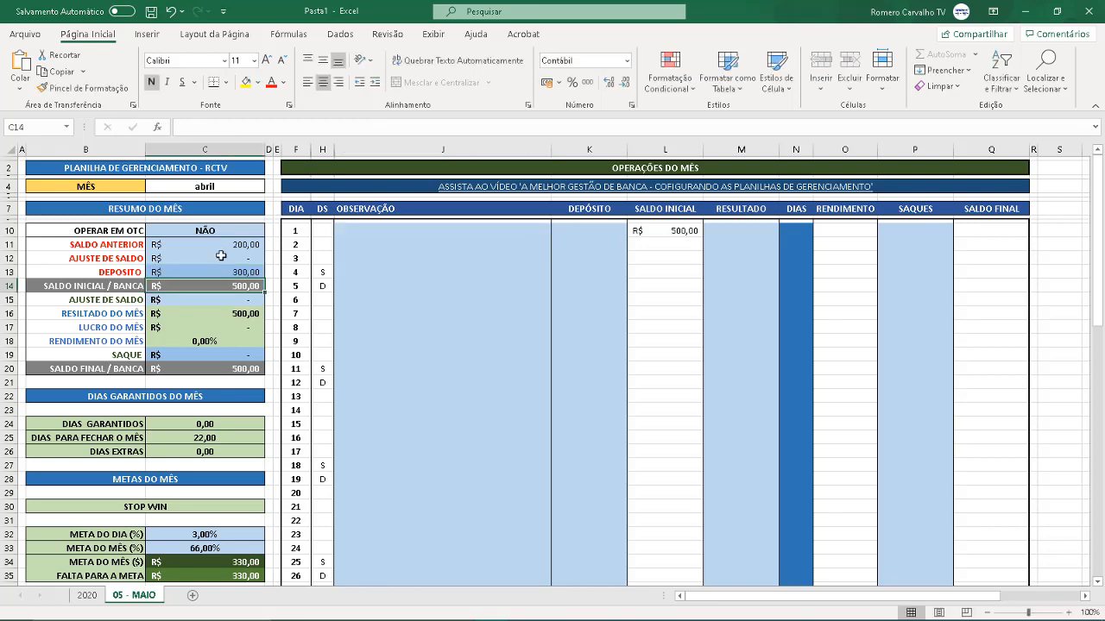
# Step: Enter RESULTADO values of 50, 40 and 30 for days 1, 2 and 3 in the month's operations table
pyautogui.click(595, 227)
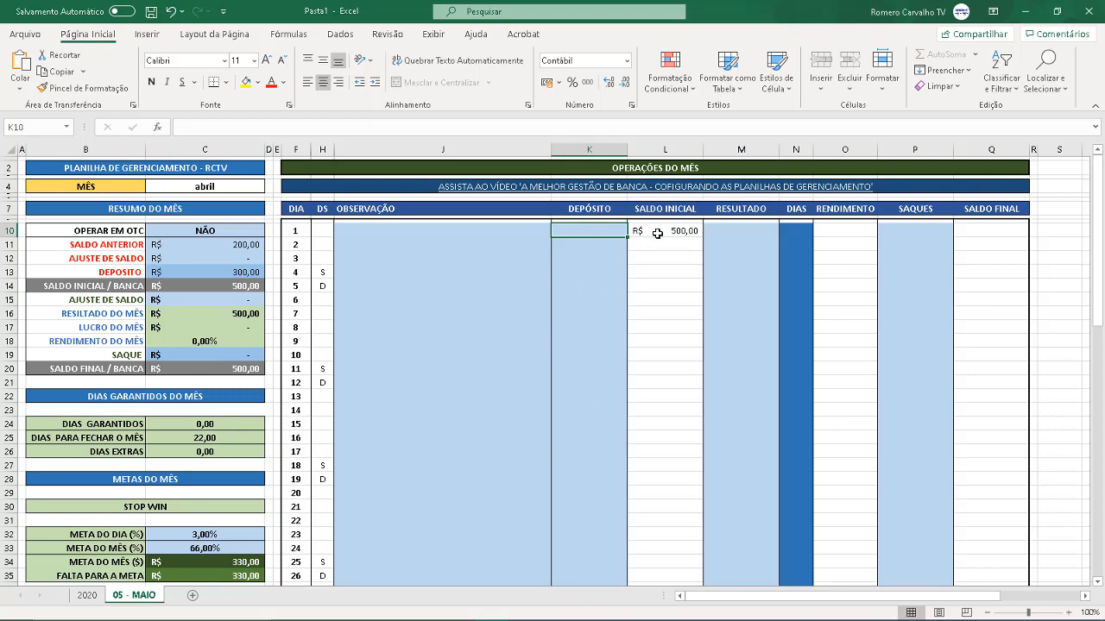
pyautogui.click(723, 233)
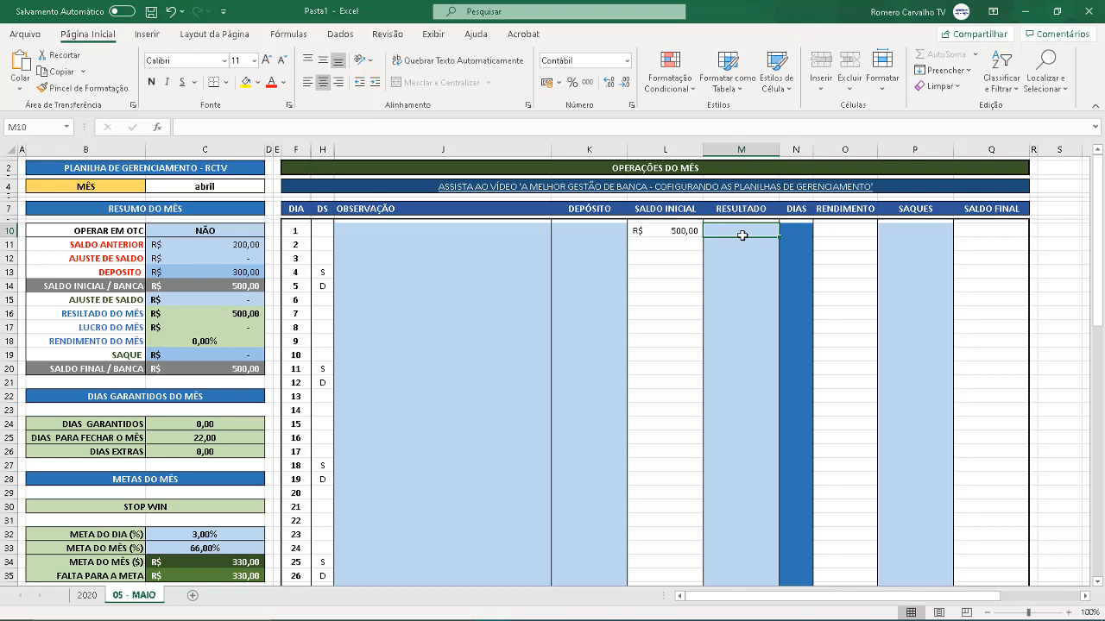
pyautogui.write('50')
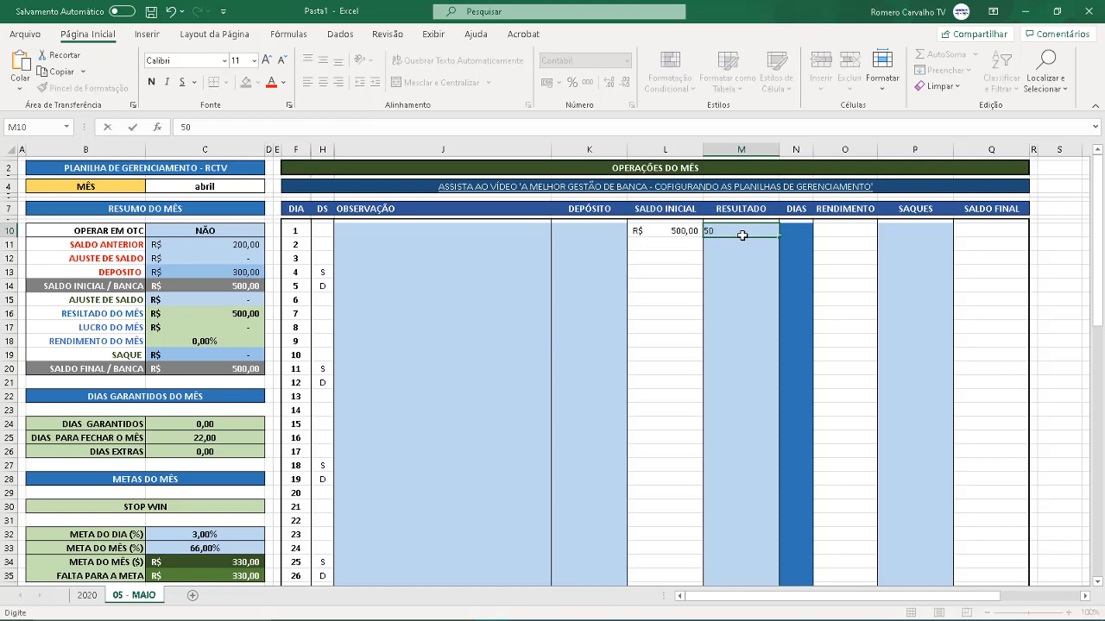
pyautogui.press('Return')
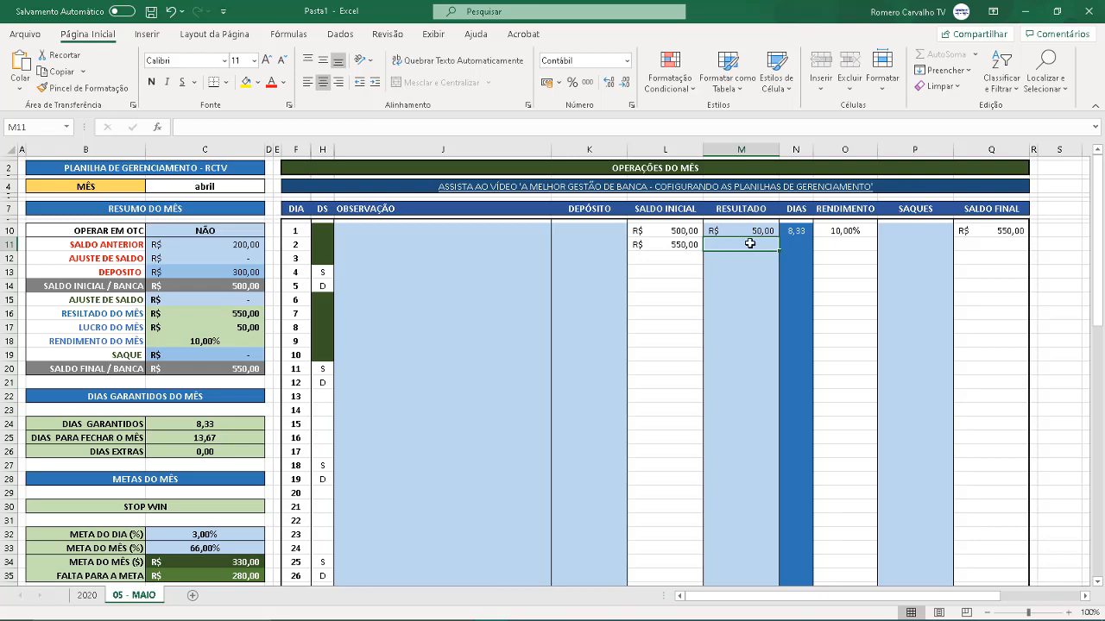
pyautogui.write('40')
pyautogui.press('Return')
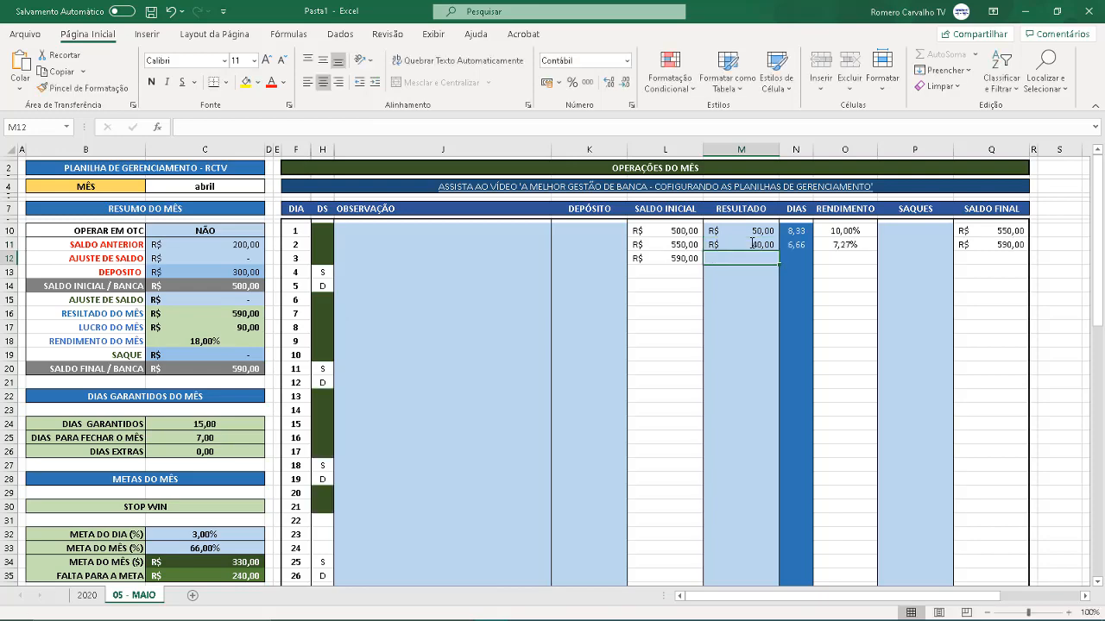
pyautogui.write('30')
pyautogui.press('Return')
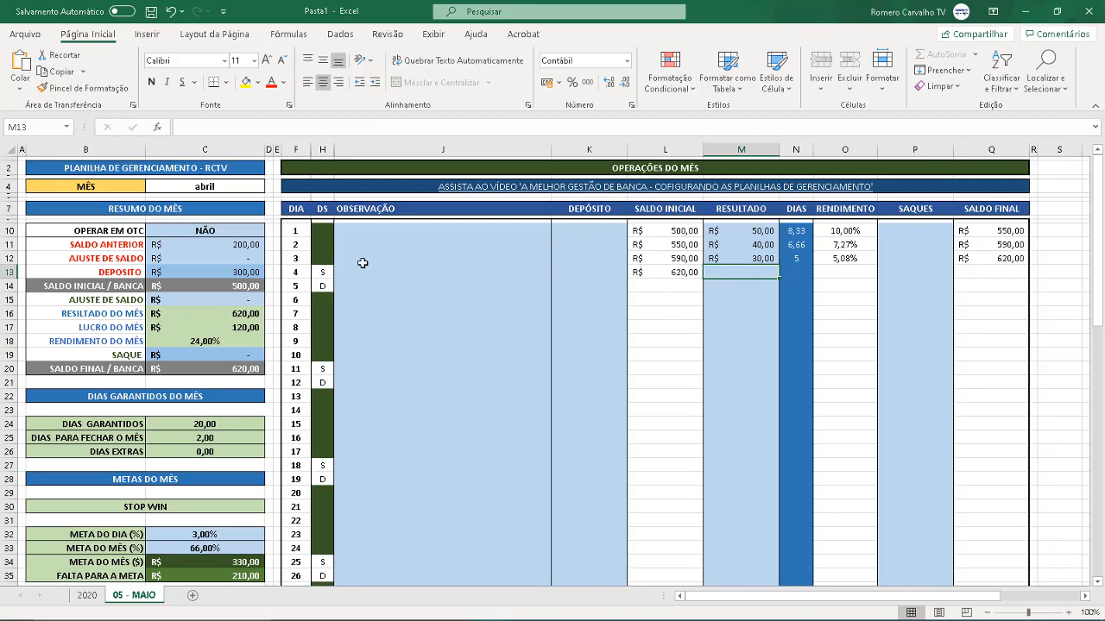
# Step: Enter -100 as the RESULTADO for day 6 and check the totals below the operations table
pyautogui.click(741, 304)
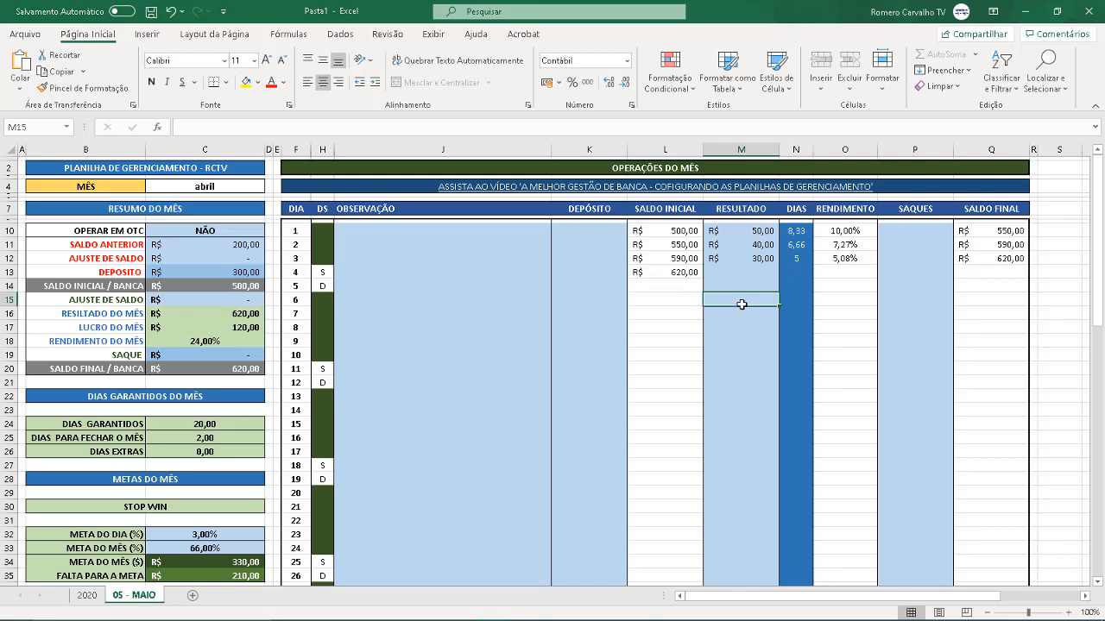
pyautogui.write('-100')
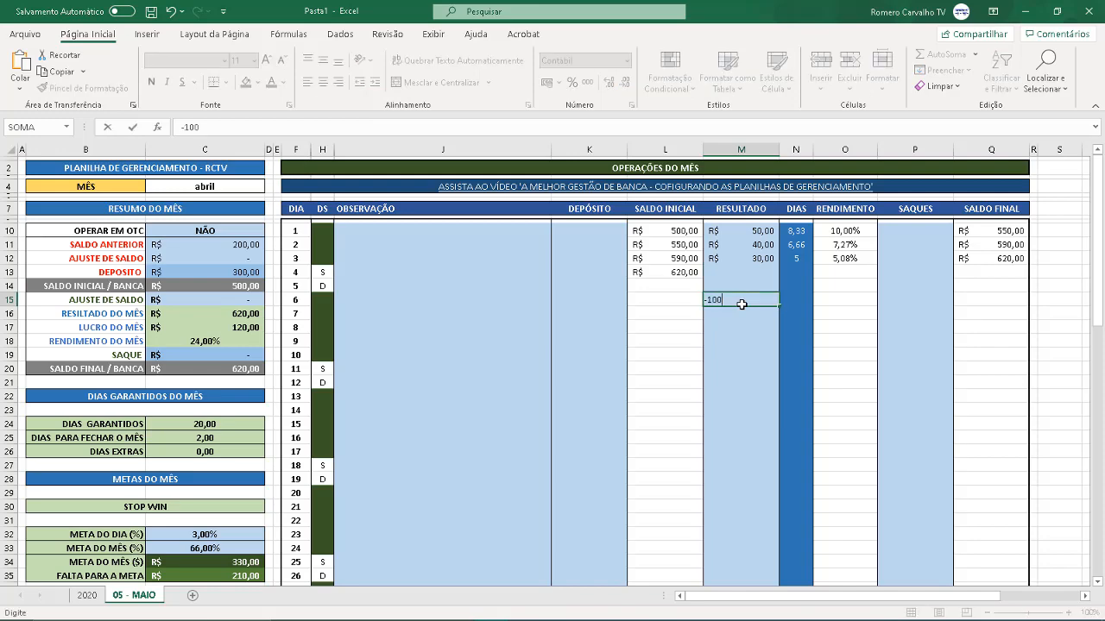
pyautogui.press('Return')
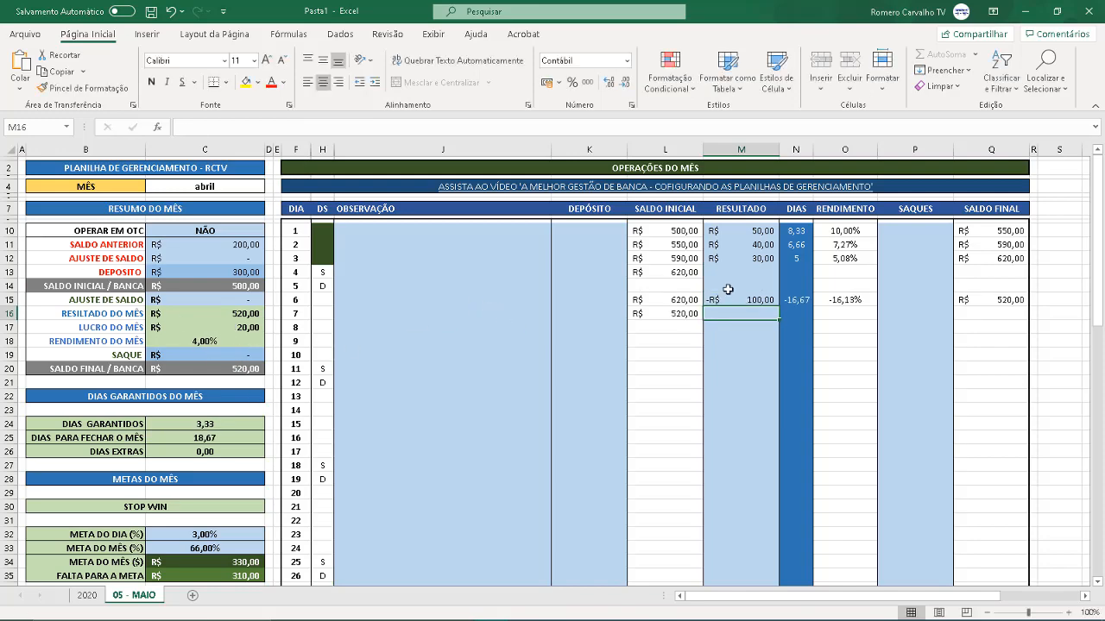
pyautogui.scroll(-5, 747, 358)
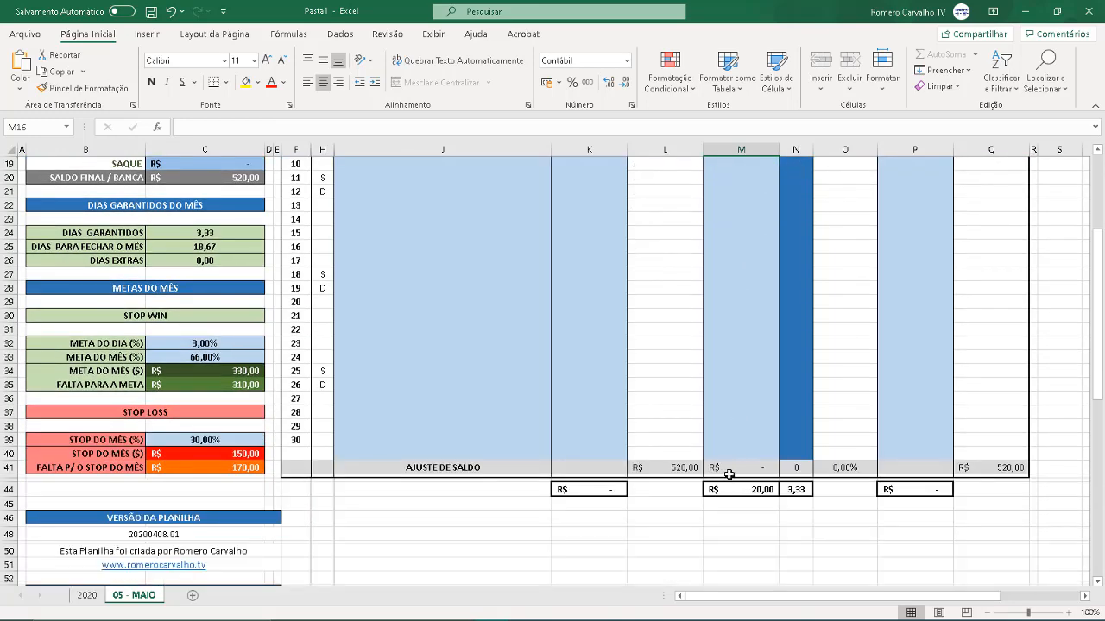
pyautogui.scroll(5, 729, 477)
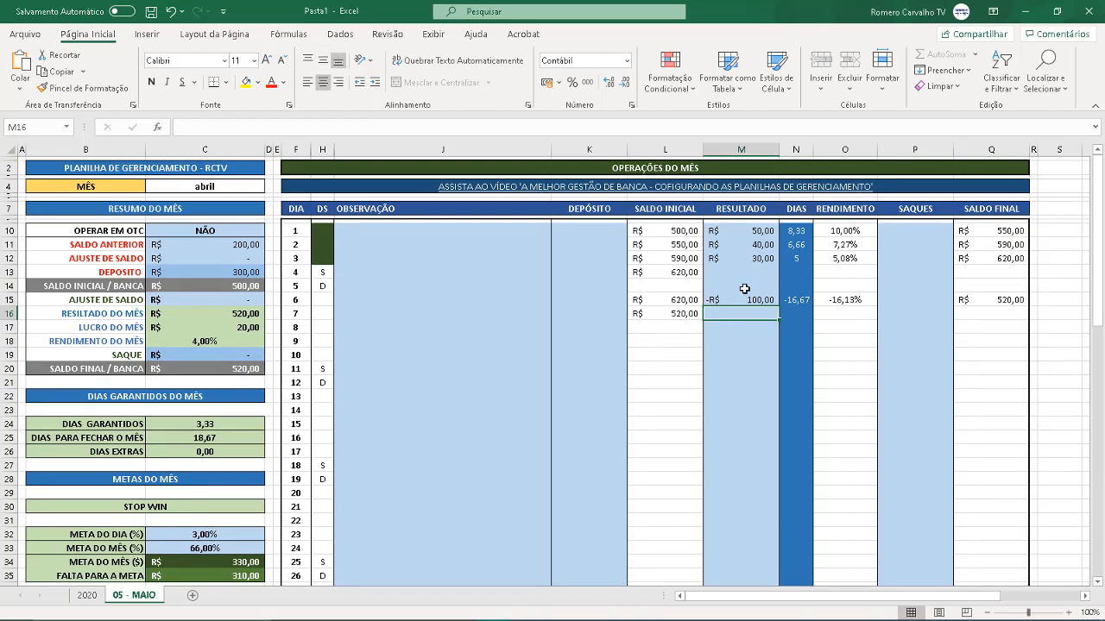
# Step: Set the RESULTADO for day 6 to -10
pyautogui.click(753, 258)
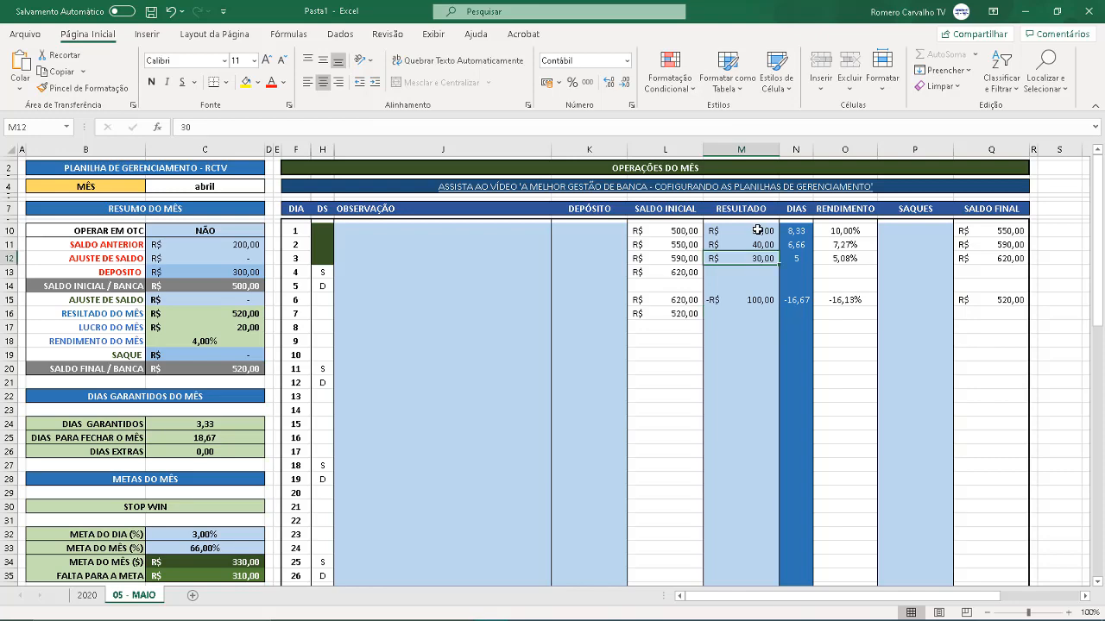
pyautogui.click(744, 300)
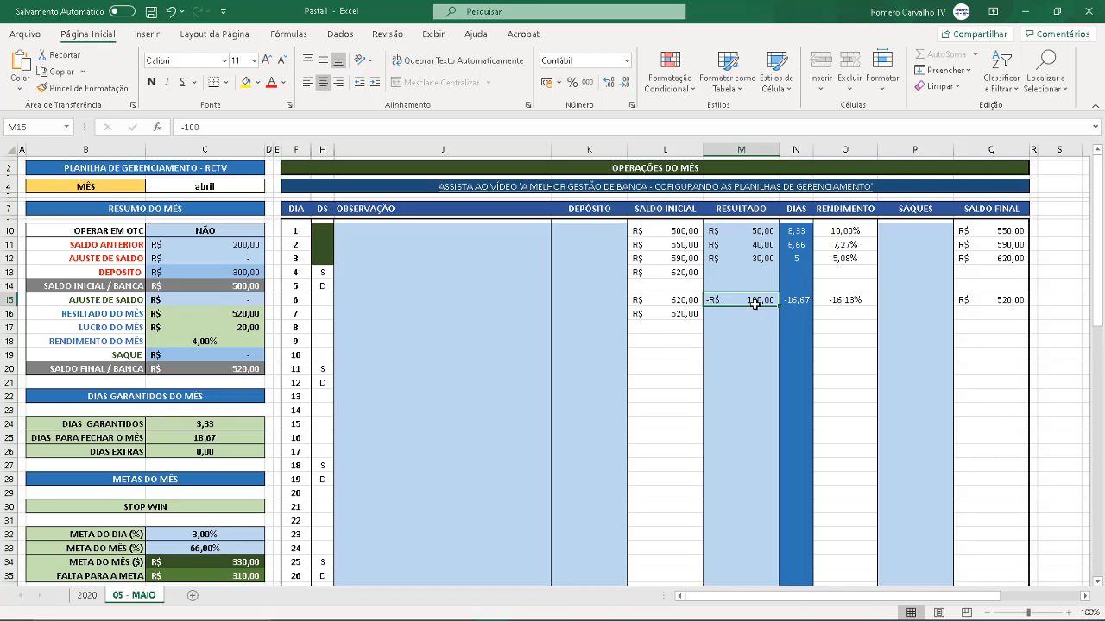
pyautogui.write('-10')
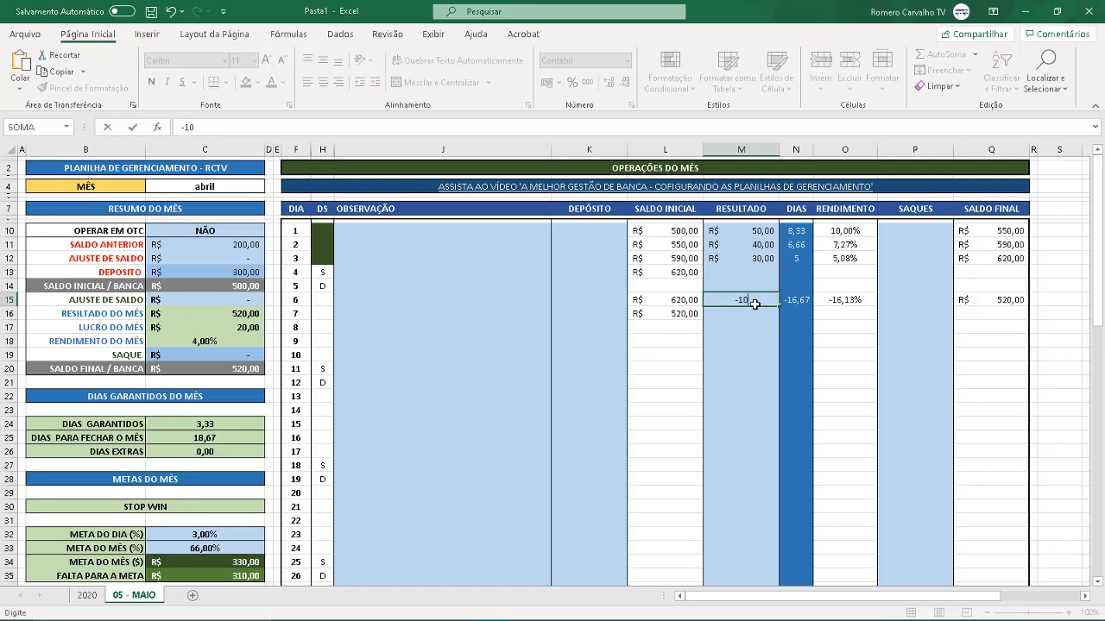
pyautogui.press('Return')
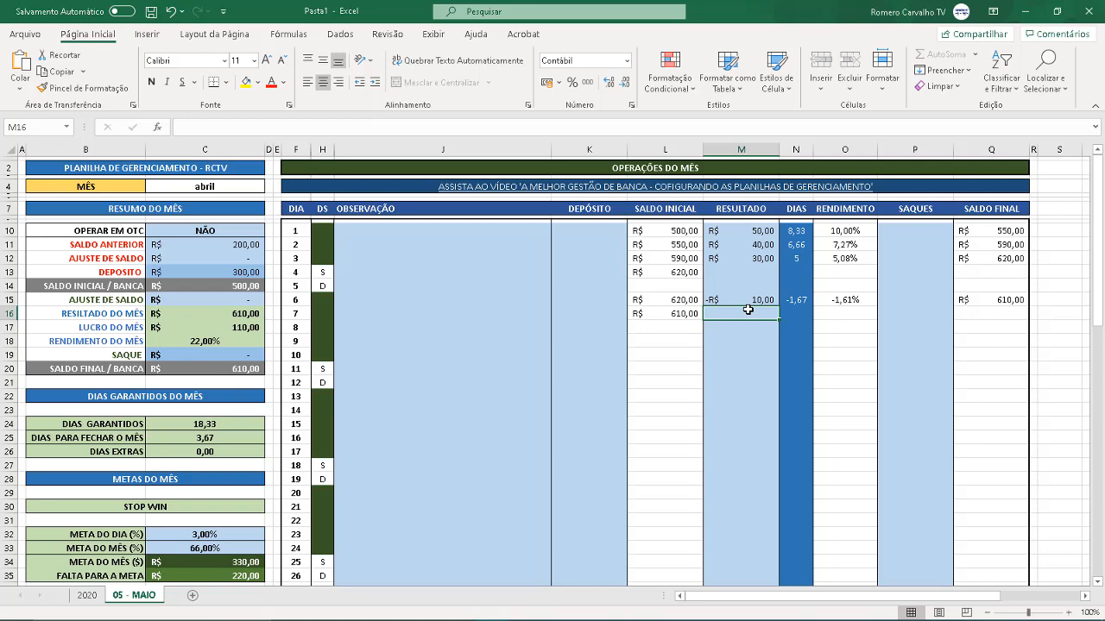
# Step: Review the META DO DIA, META DO MÊS and STOP DO MÊS percentages and the operations table down to its totals
pyautogui.scroll(-1, 370, 371)
pyautogui.scroll(-2, 362, 375)
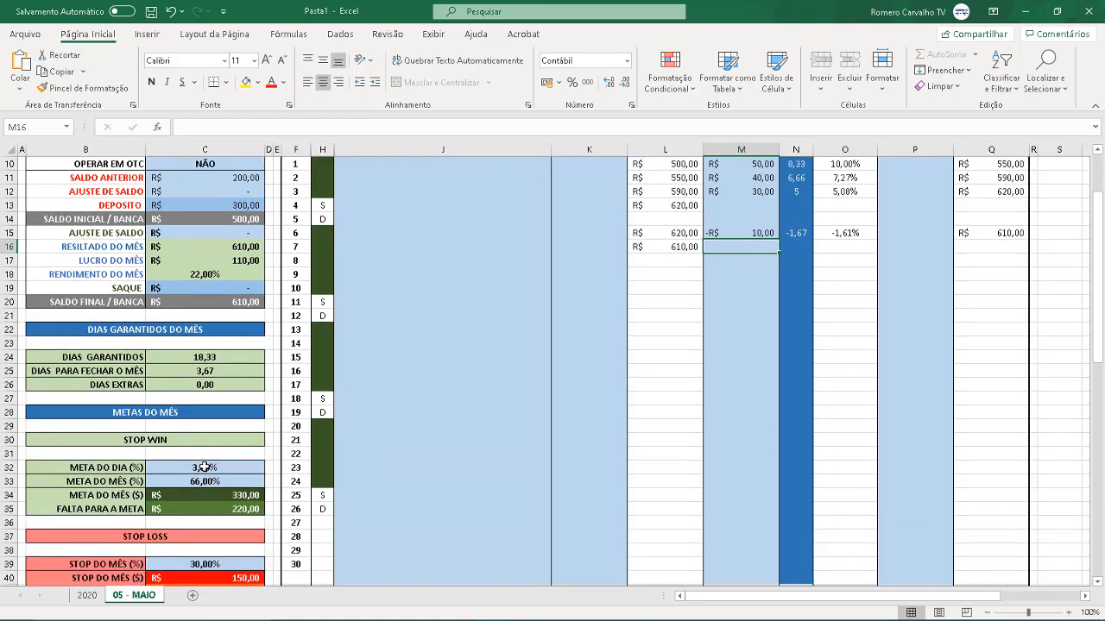
pyautogui.click(203, 467)
pyautogui.scroll(-1, 210, 507)
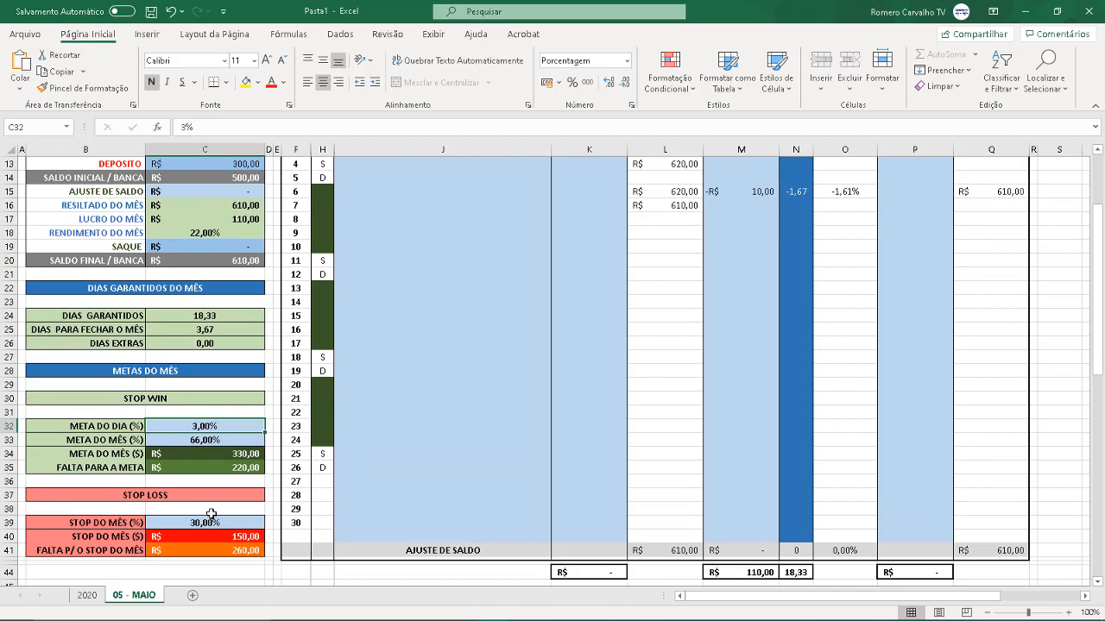
pyautogui.click(237, 440)
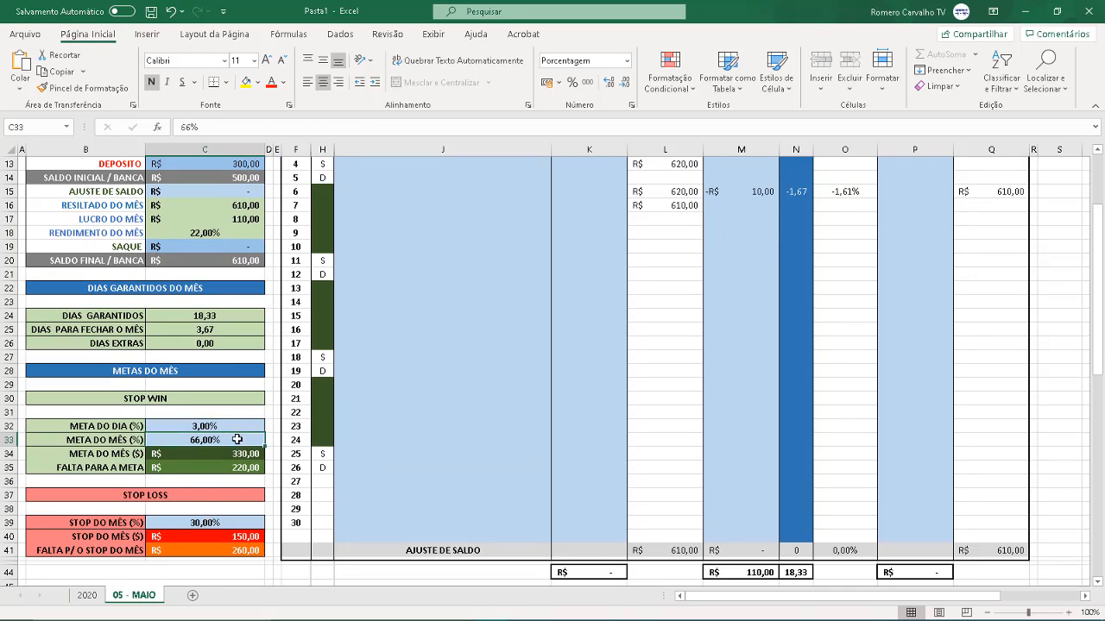
pyautogui.click(223, 523)
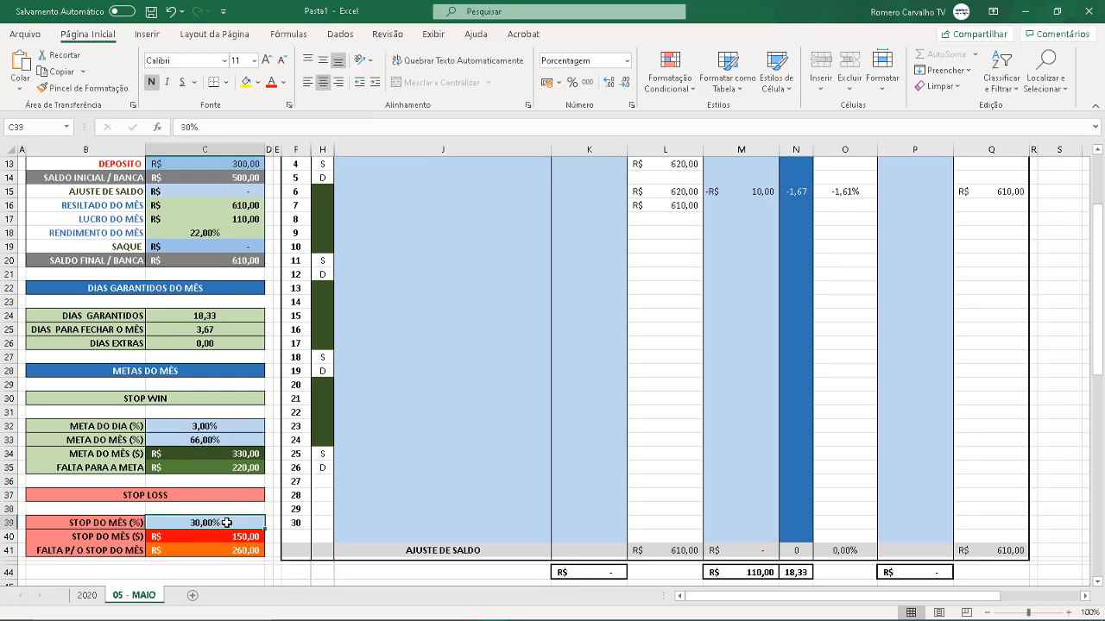
pyautogui.scroll(4, 226, 523)
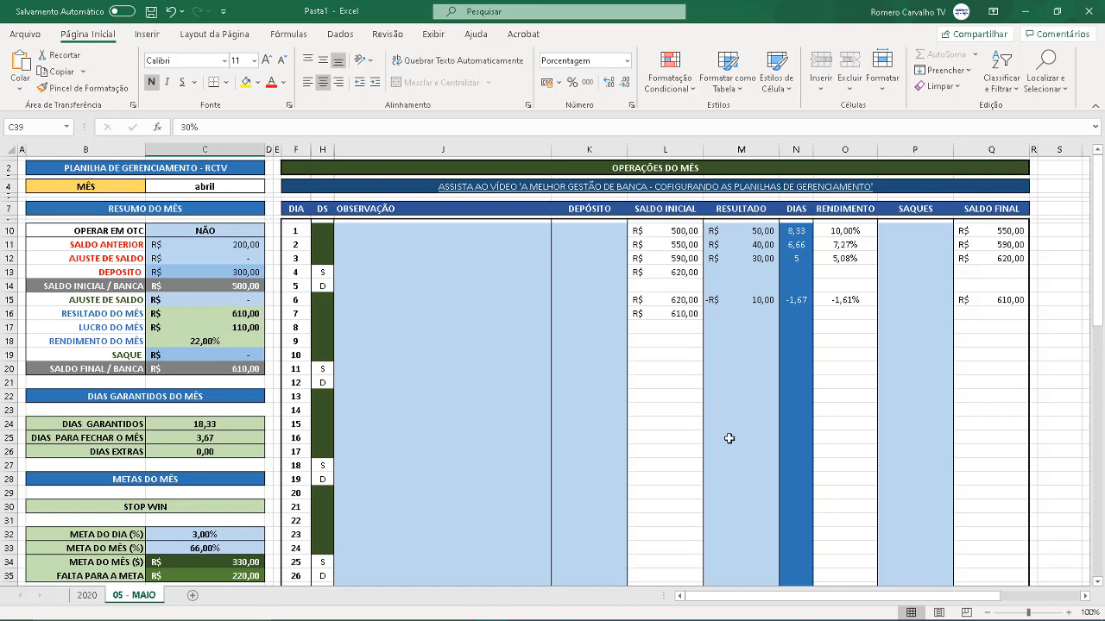
pyautogui.scroll(-2, 711, 382)
pyautogui.scroll(-2, 712, 378)
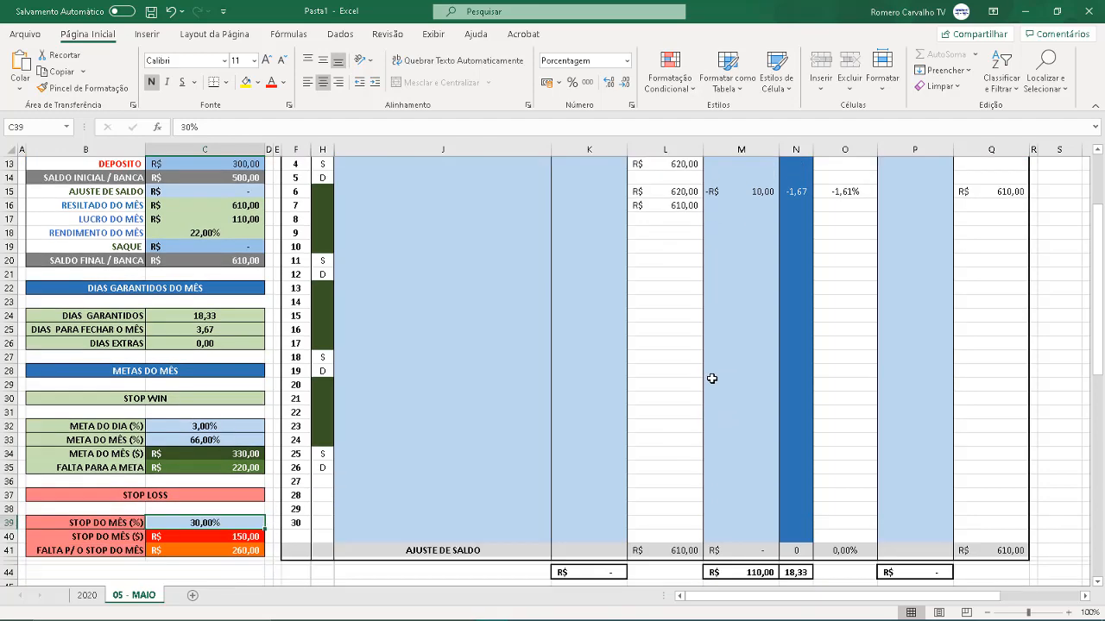
# Step: Examine the META DO MÊS percentage and the RESULTADO total below the May operations table
pyautogui.scroll(-1, 712, 378)
pyautogui.click(244, 402)
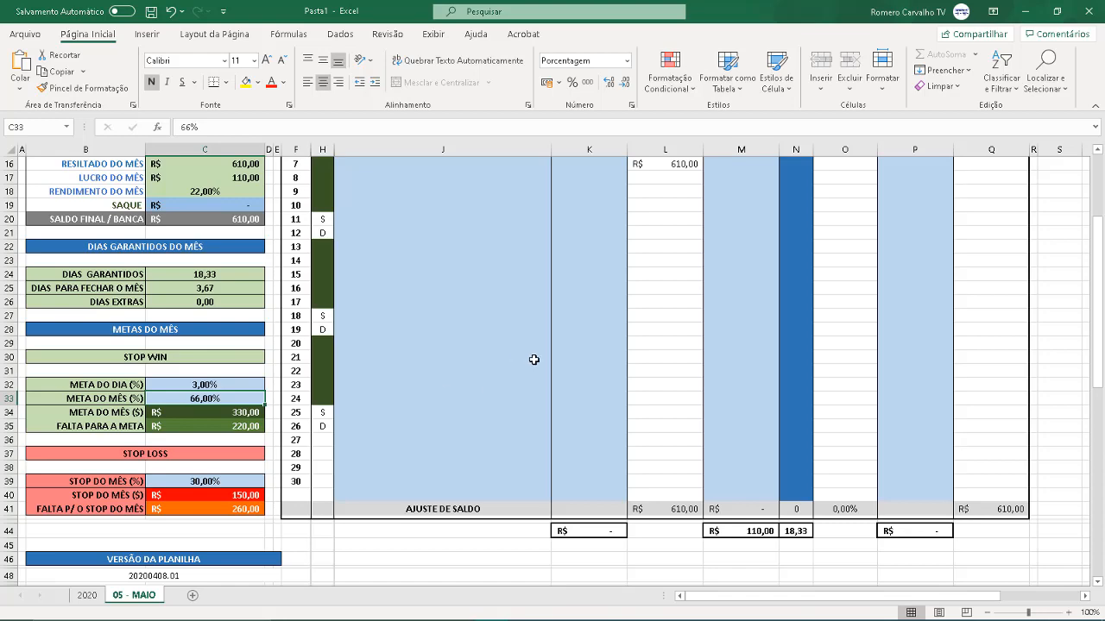
pyautogui.scroll(3, 656, 323)
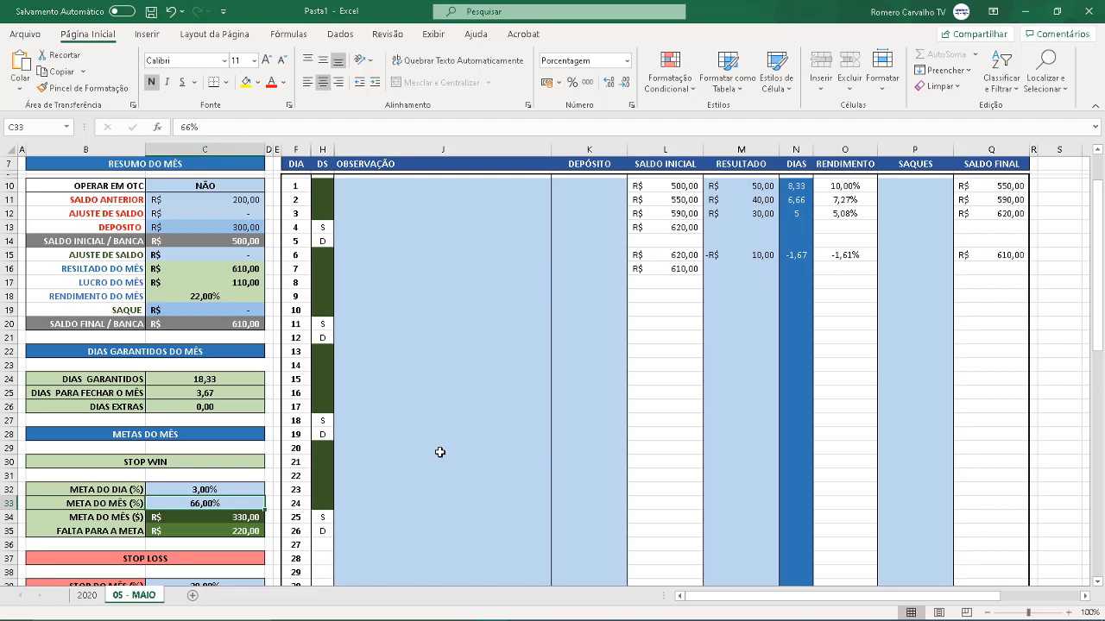
pyautogui.scroll(1, 476, 402)
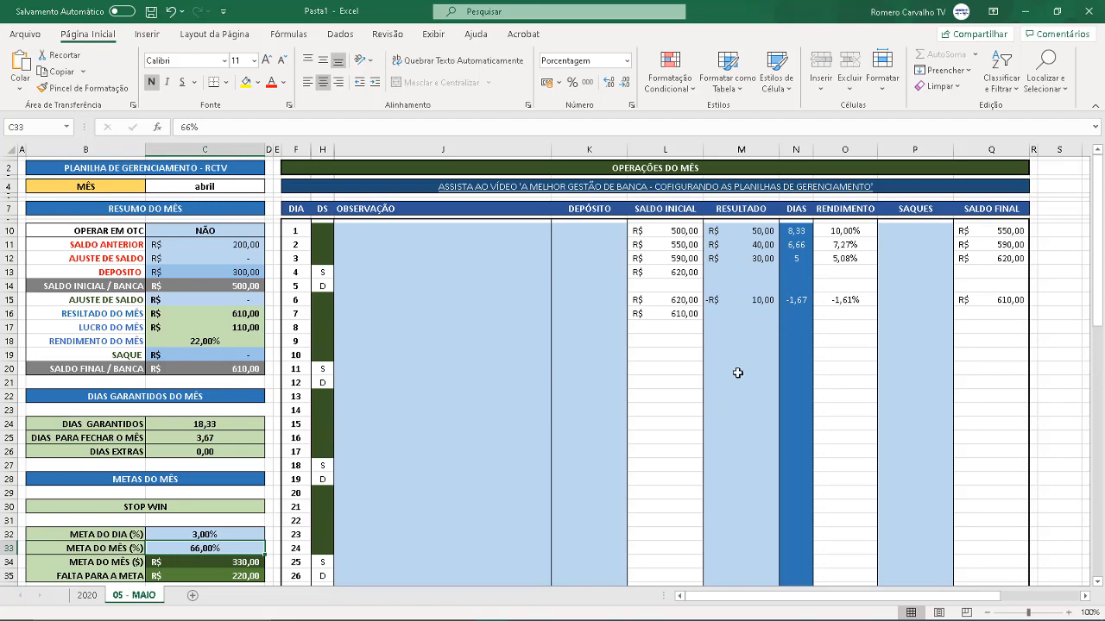
pyautogui.scroll(-5, 729, 388)
pyautogui.scroll(-2, 728, 400)
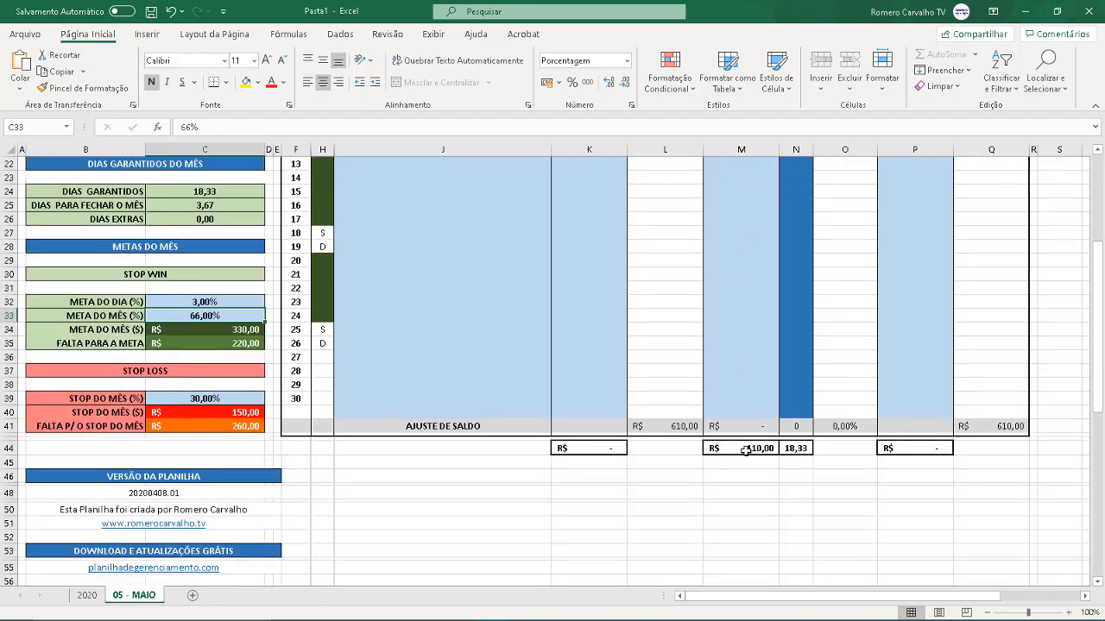
pyautogui.click(745, 449)
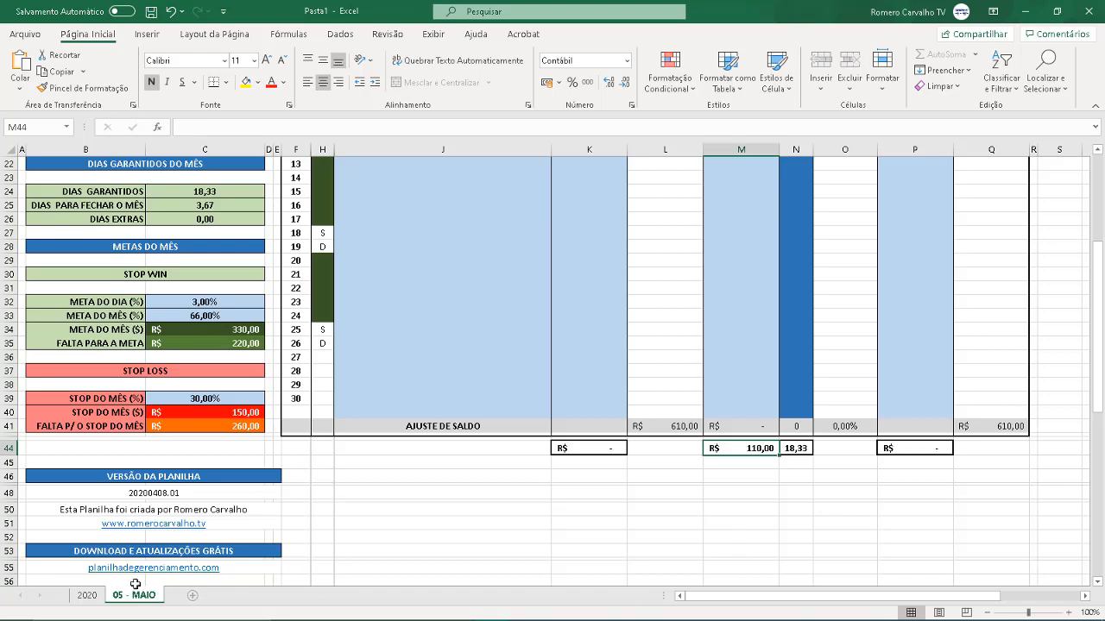
# Step: Link the RESULTADO for Maio on the 2020 sheet to LUCRO DO MÊS (C17) on the 05 - MAIO sheet
pyautogui.click(83, 598)
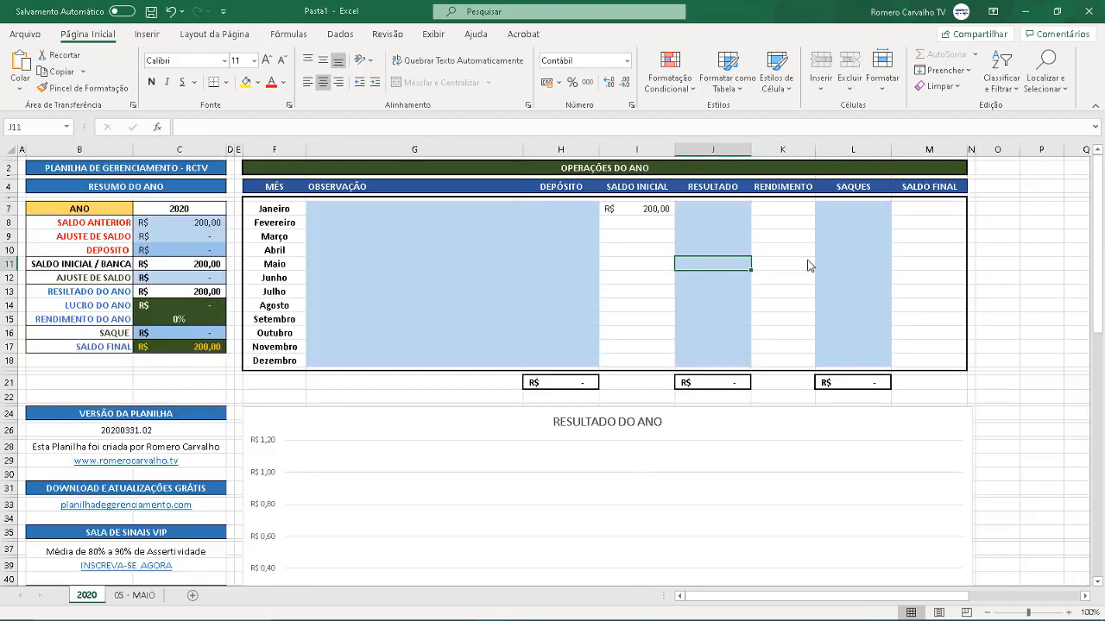
pyautogui.write('+')
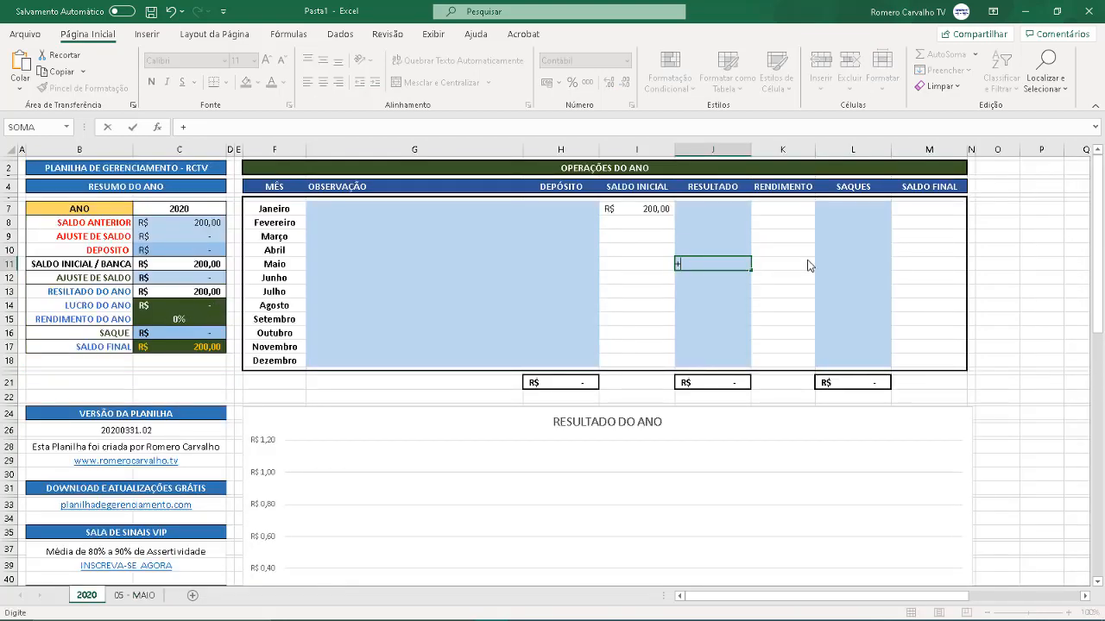
pyautogui.click(145, 597)
pyautogui.scroll(6, 160, 392)
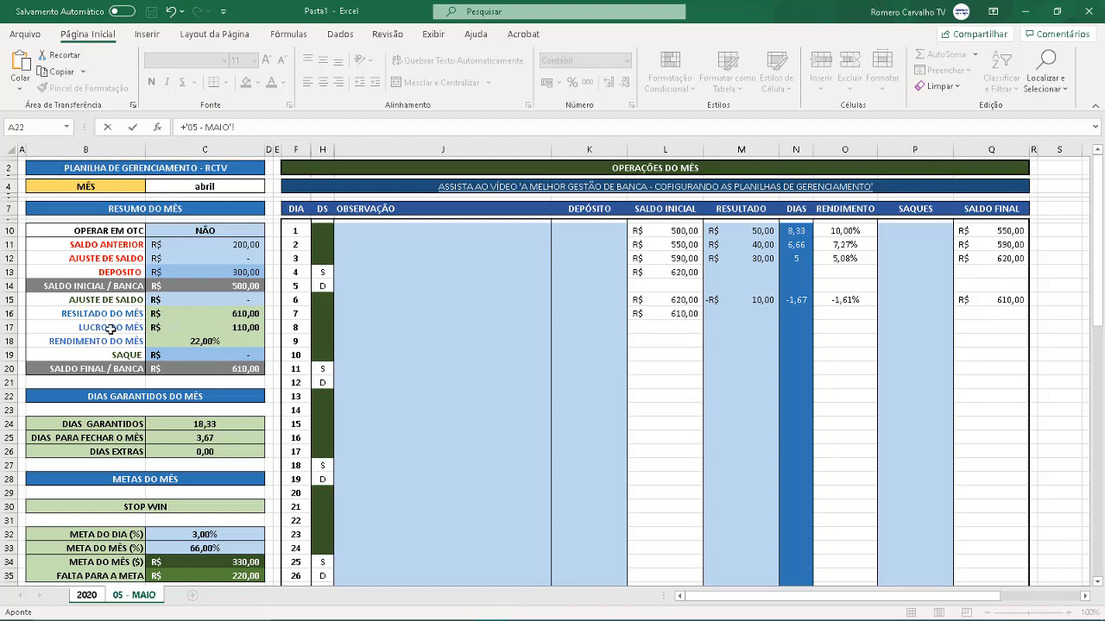
pyautogui.click(216, 327)
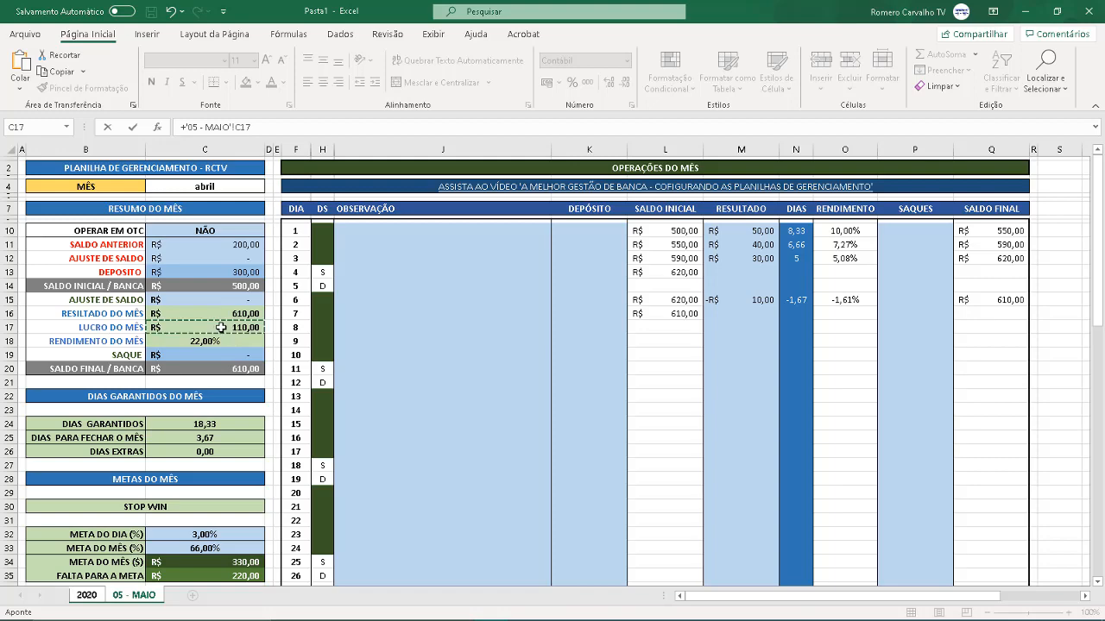
pyautogui.press('Return')
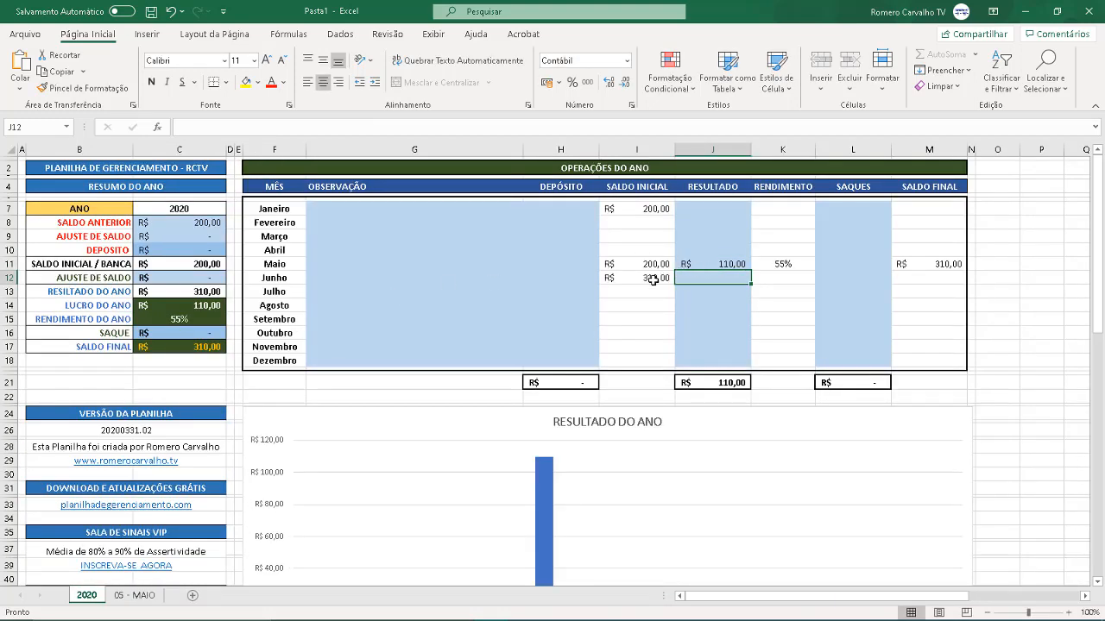
# Step: Insert a new monthly sheet beside 05 - MAIO from the Gerenciamento Mensal.xlsx template
pyautogui.click(154, 597)
pyautogui.rightClick(152, 597)
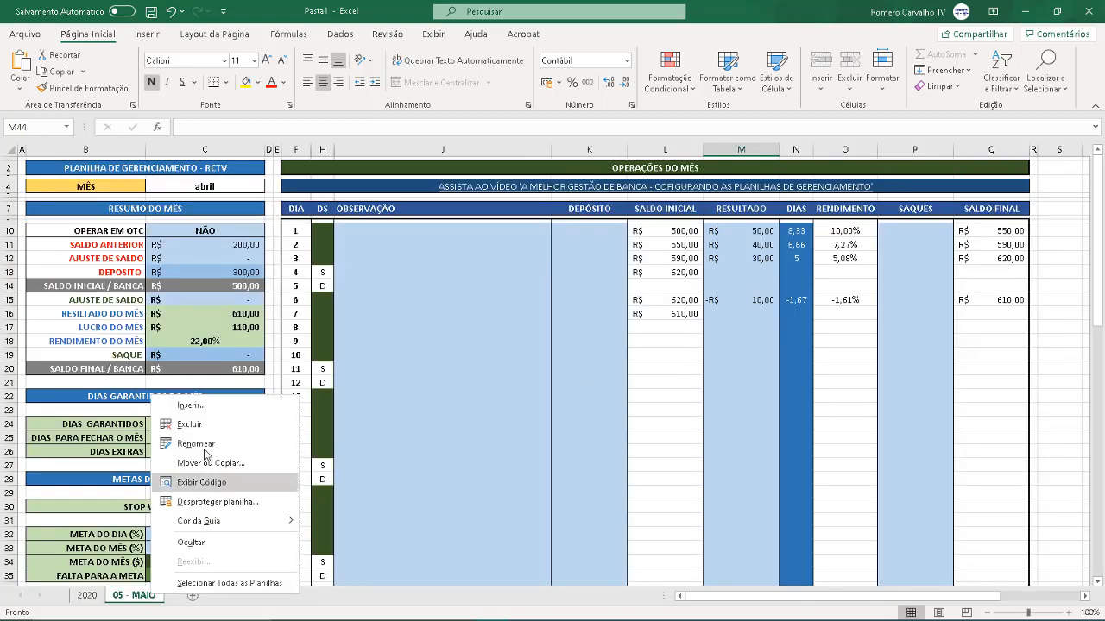
pyautogui.click(226, 408)
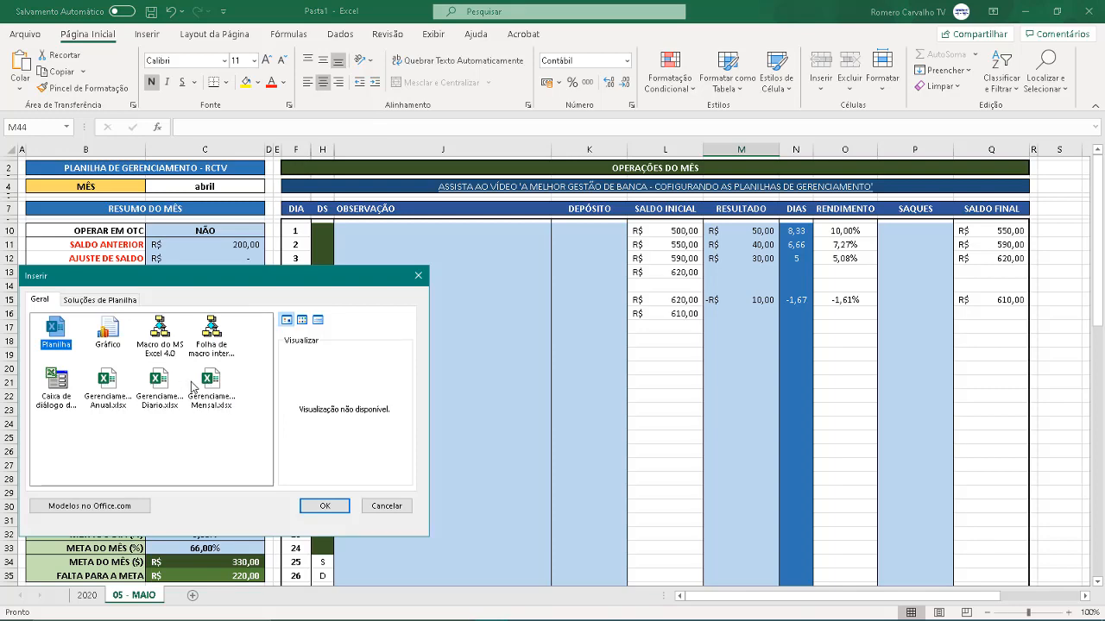
pyautogui.click(194, 387)
pyautogui.click(218, 399)
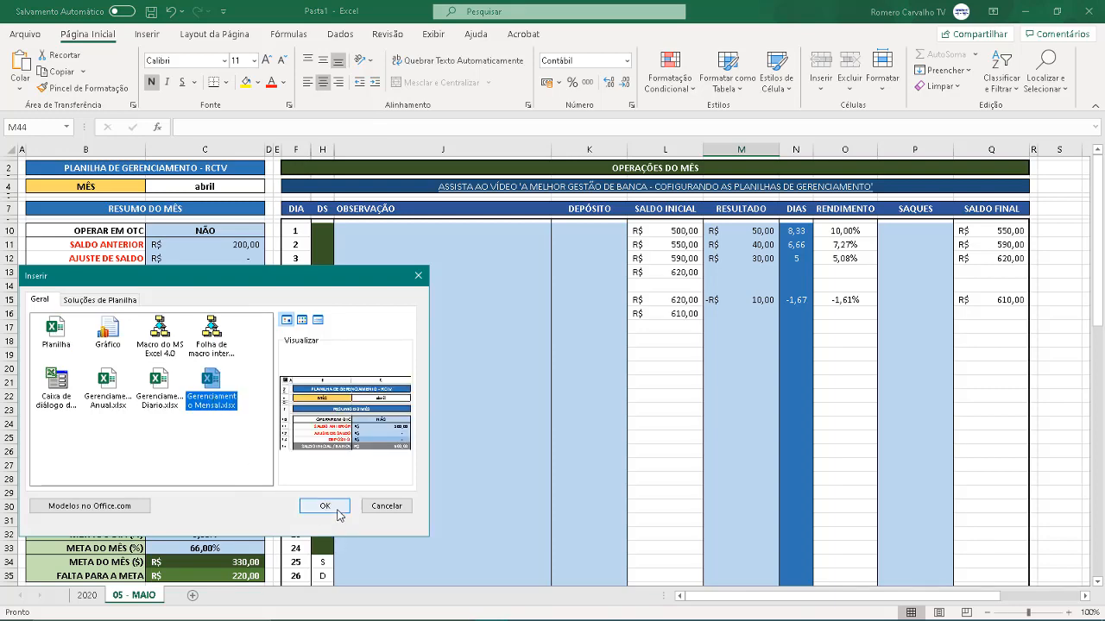
pyautogui.click(326, 507)
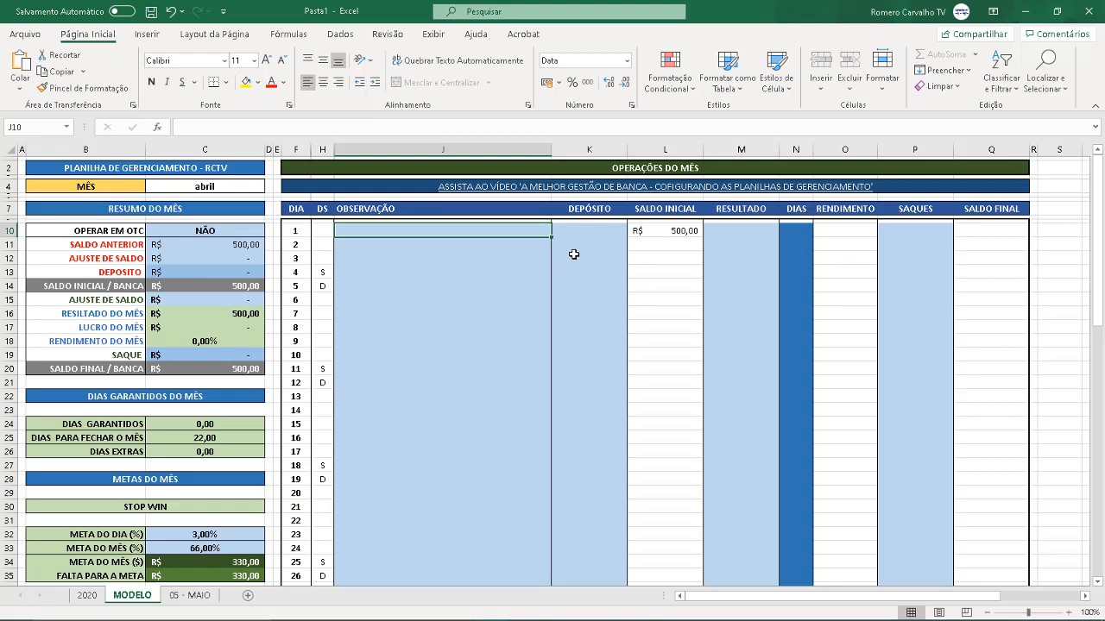
# Step: Move the MODELO sheet after 05 - MAIO and rename it 06 - JUNHO
pyautogui.moveTo(141, 600); pyautogui.dragTo(195, 607)
pyautogui.doubleClick(193, 604)
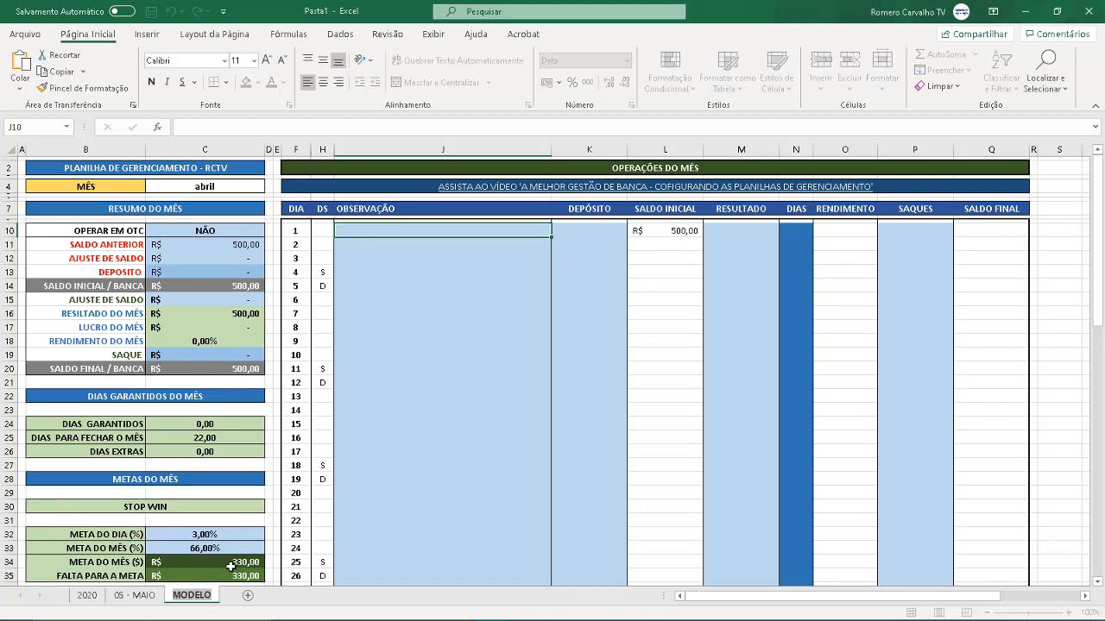
pyautogui.write('06 -')
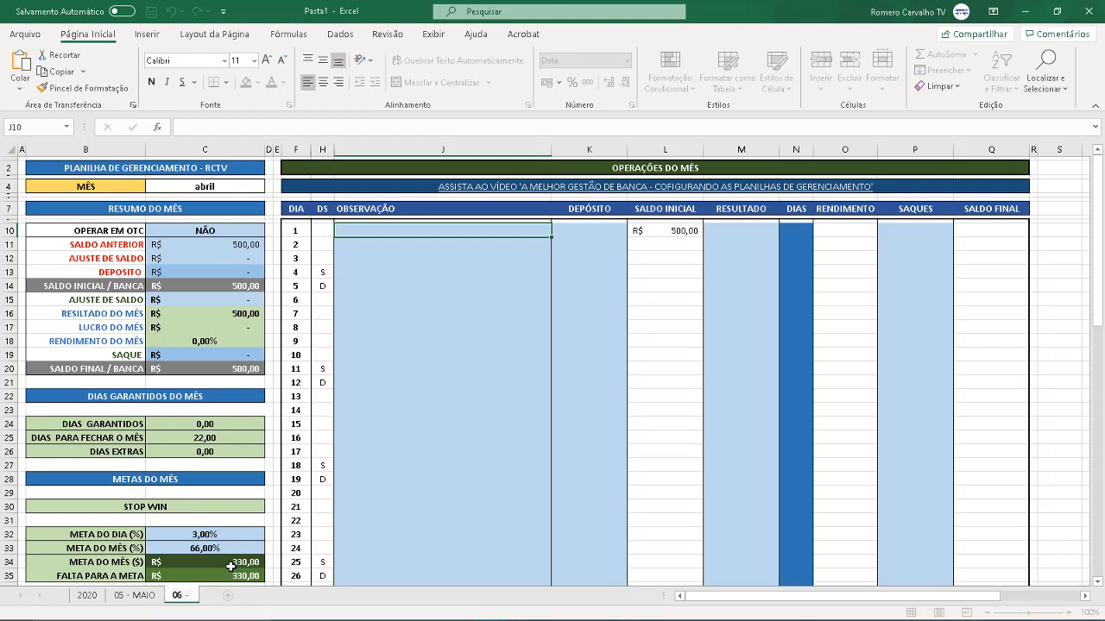
pyautogui.write(' Junho')
pyautogui.press('BackSpace')
pyautogui.press('BackSpace')
pyautogui.press('BackSpace')
pyautogui.press('BackSpace')
pyautogui.press('BackSpace')
pyautogui.write('JUNHO')
pyautogui.press('Return')
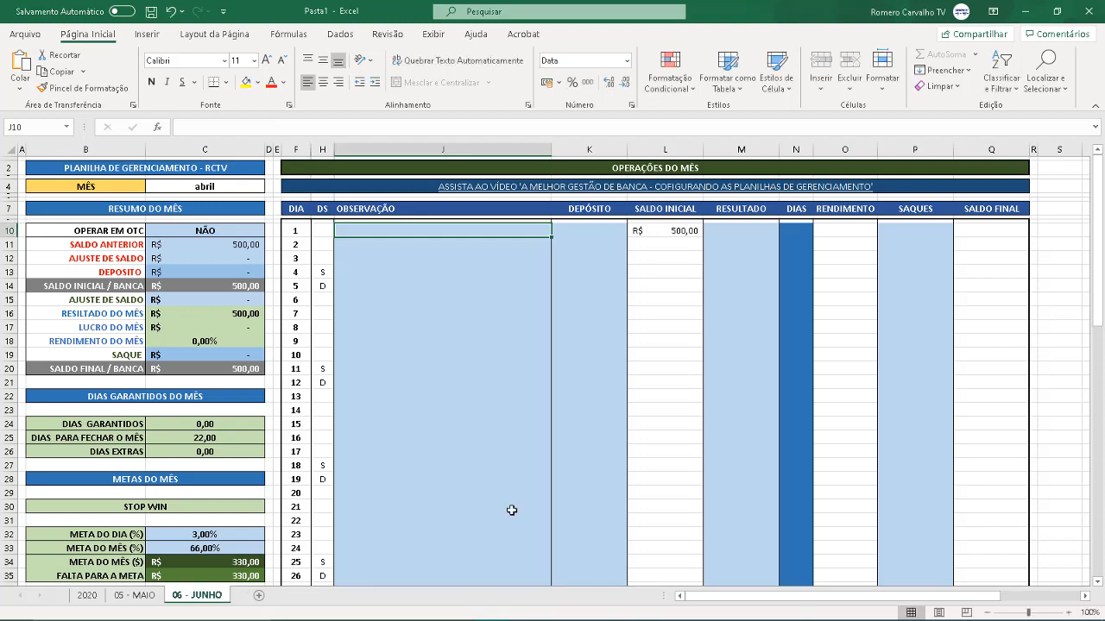
# Step: Link SALDO ANTERIOR on the 06 - JUNHO sheet to SALDO FINAL / BANCA (C20) on the 05 - MAIO sheet
pyautogui.click(222, 244)
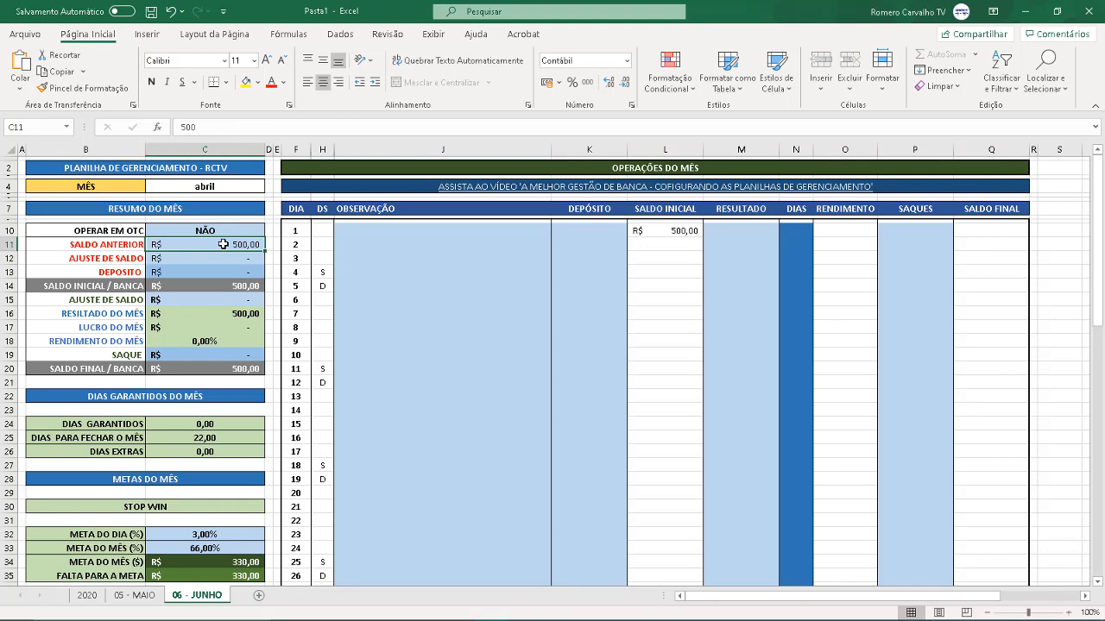
pyautogui.write('+')
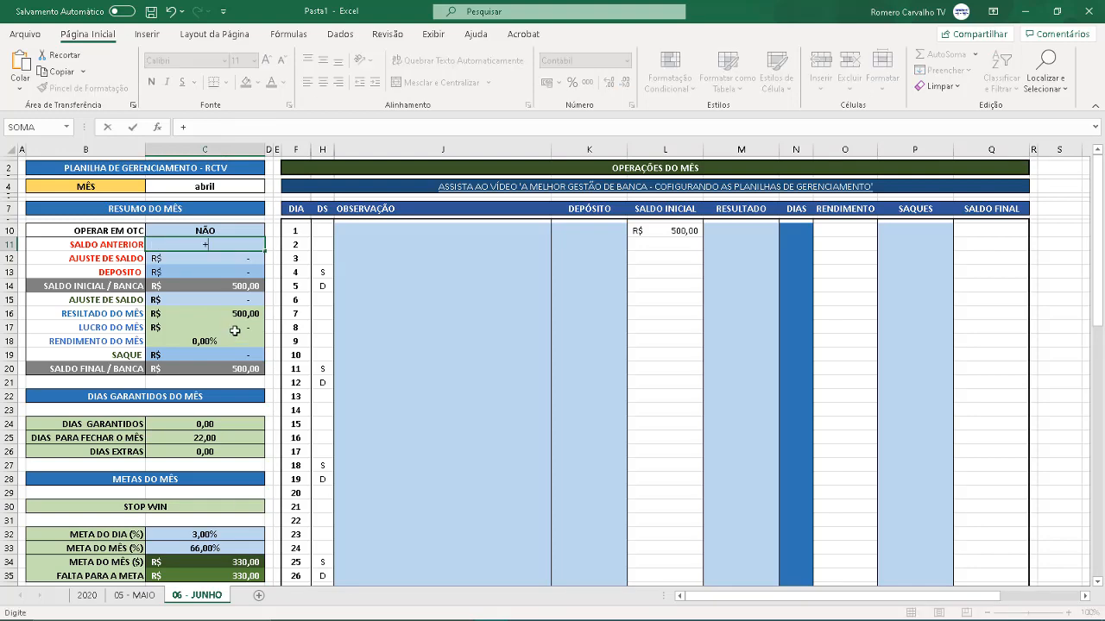
pyautogui.click(147, 597)
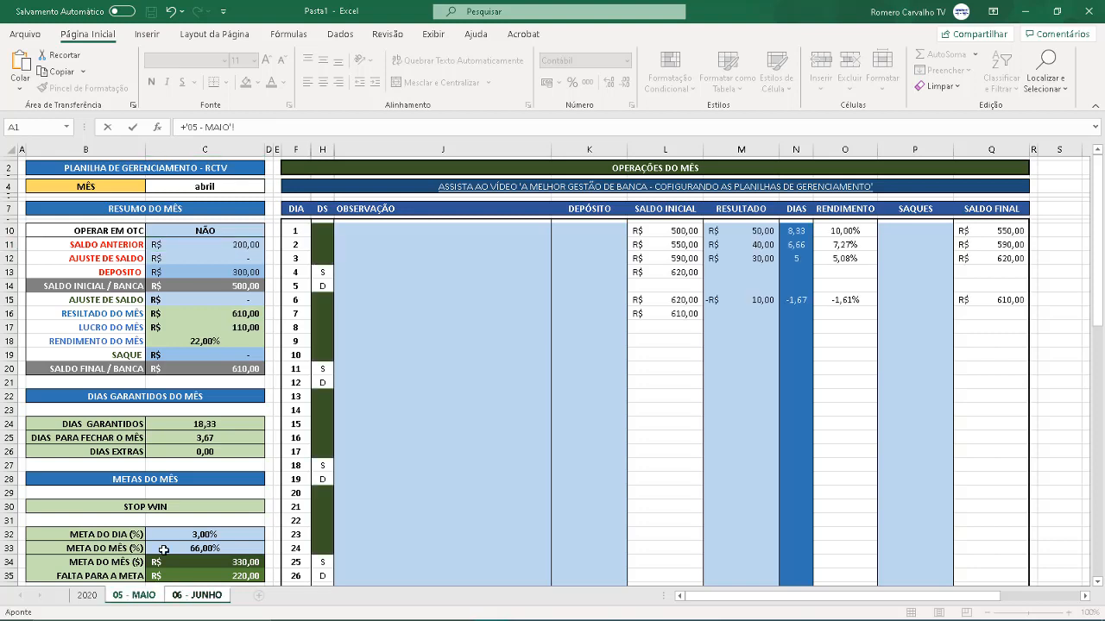
pyautogui.click(225, 369)
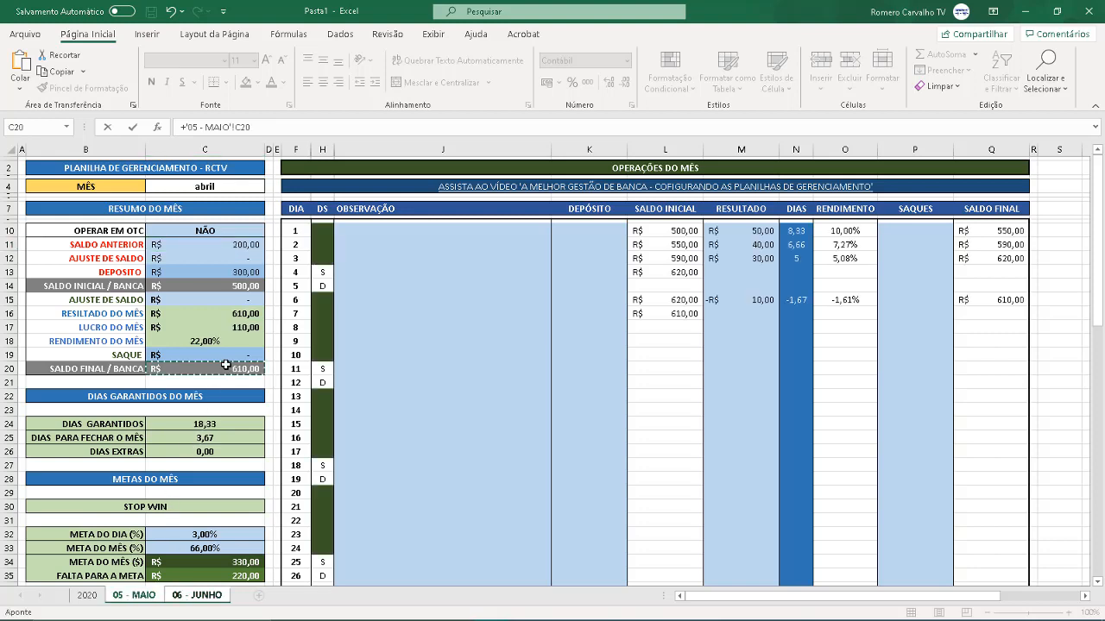
pyautogui.press('Return')
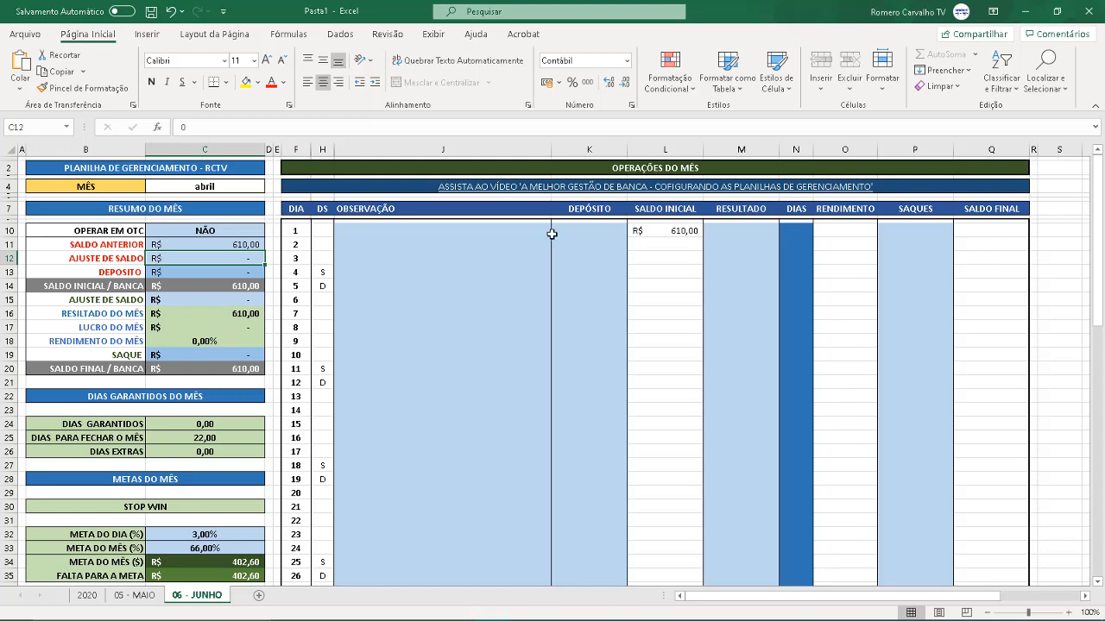
# Step: Compare the balances across the 2020, 05 - MAIO and 06 - JUNHO sheets
pyautogui.click(121, 597)
pyautogui.click(88, 596)
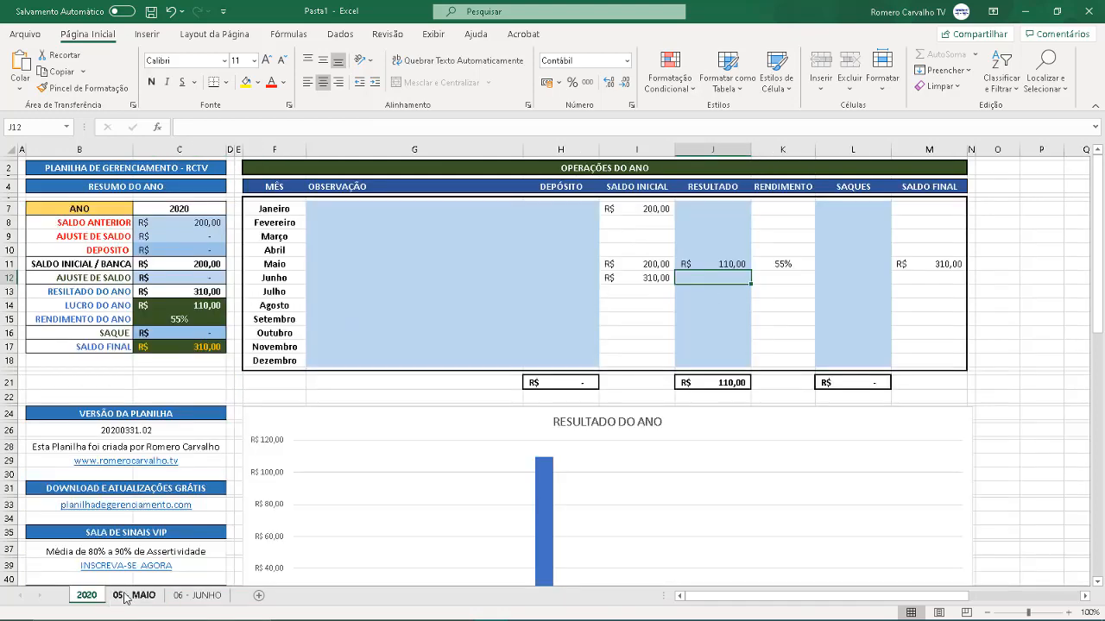
pyautogui.click(132, 597)
pyautogui.click(178, 597)
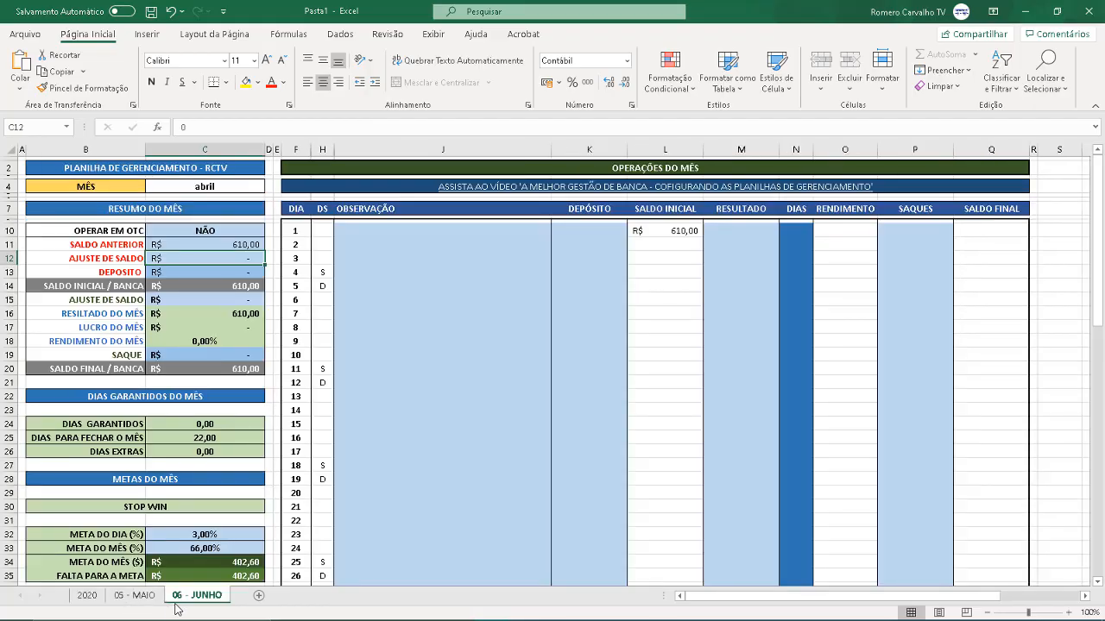
pyautogui.click(86, 595)
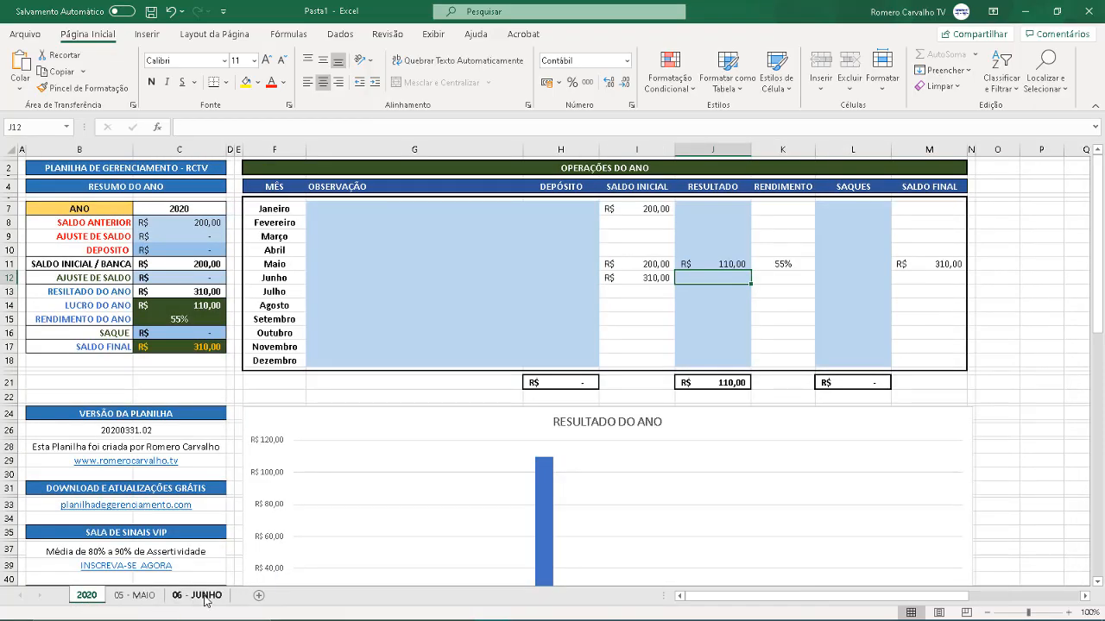
pyautogui.click(134, 597)
pyautogui.click(193, 597)
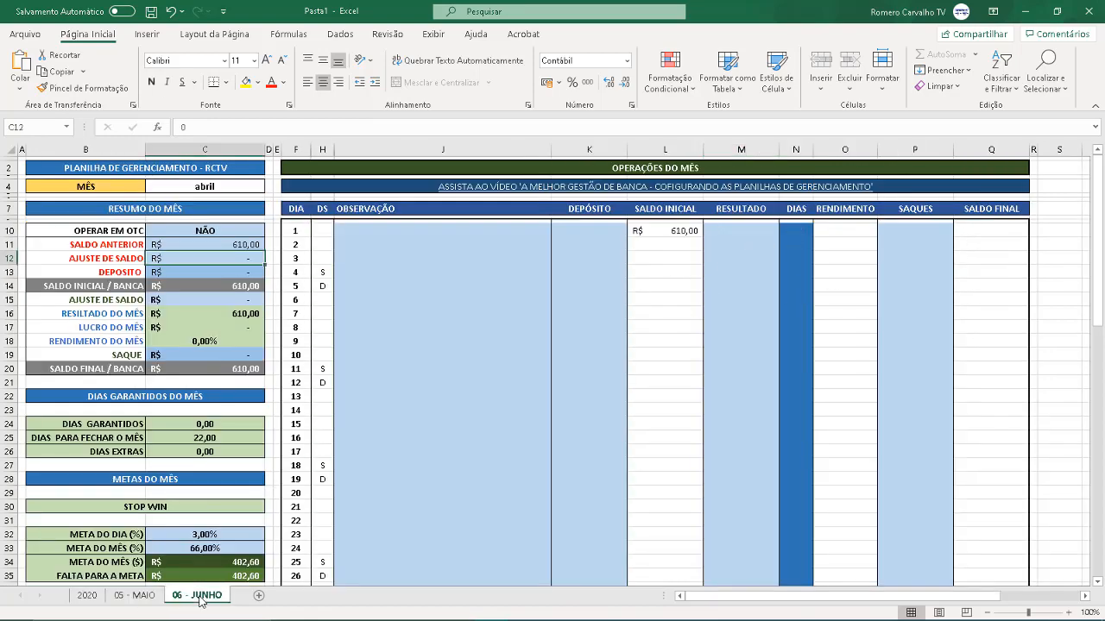